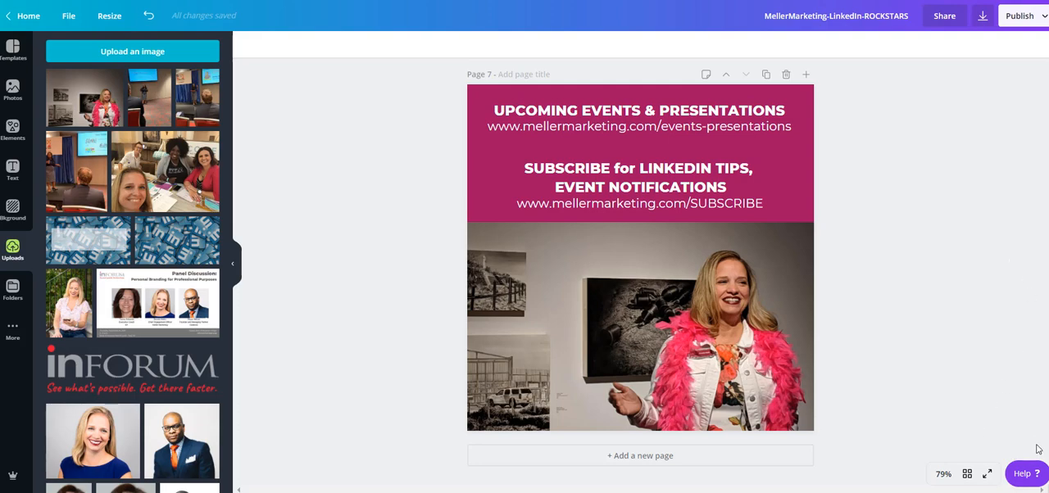
Step: Review the page 1 heading, highlighting the October date and the line on sorting by % increase in followers
scroll(929, 156, up, 20)
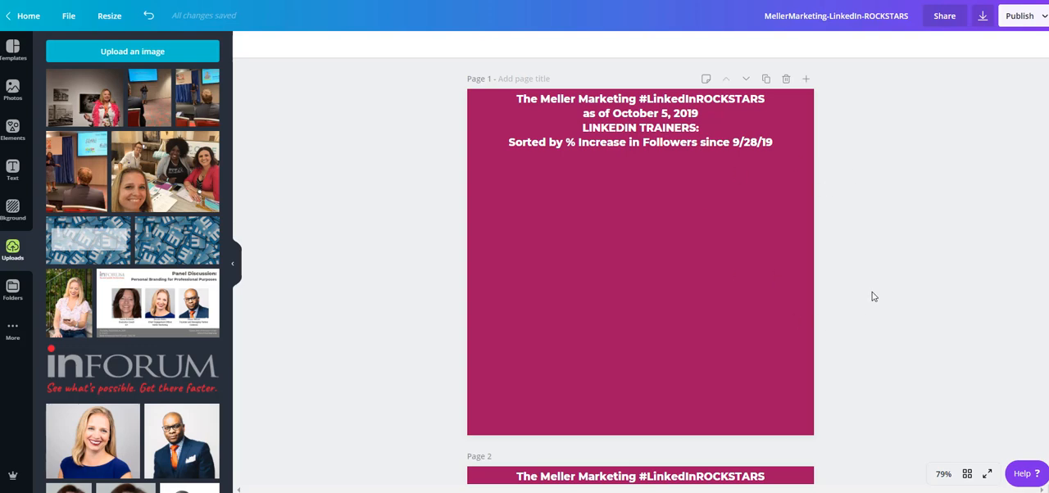
click(709, 125)
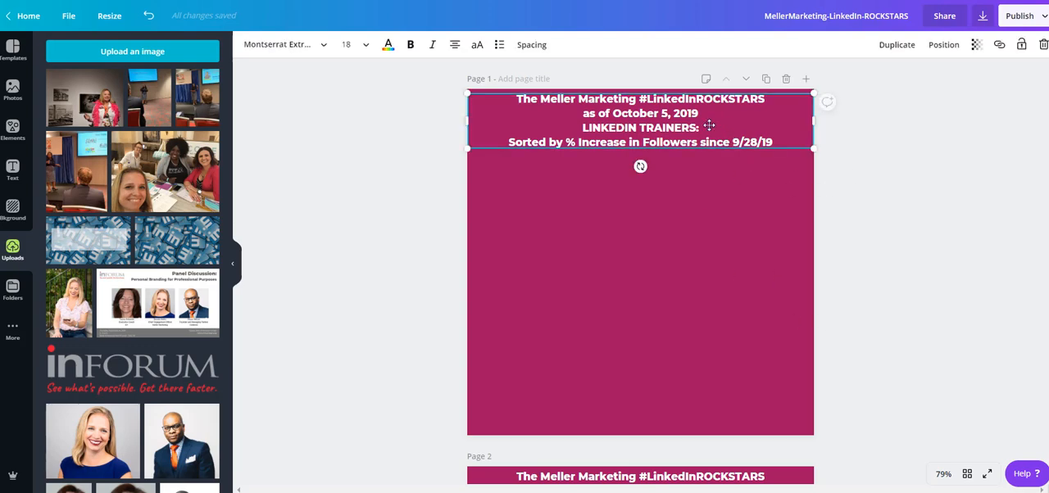
double_click(654, 113)
click(599, 113)
drag(583, 113, 629, 113)
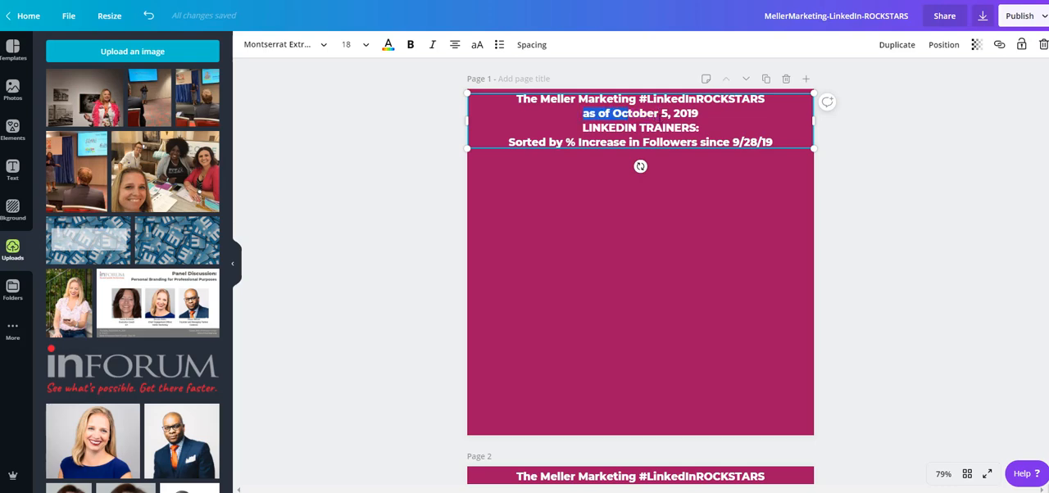
click(525, 142)
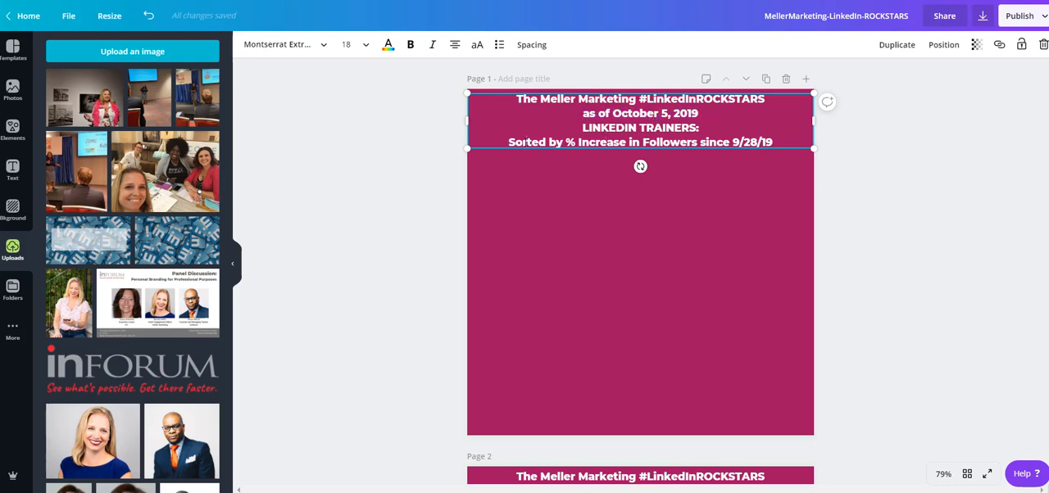
drag(525, 142, 760, 142)
click(768, 141)
click(855, 151)
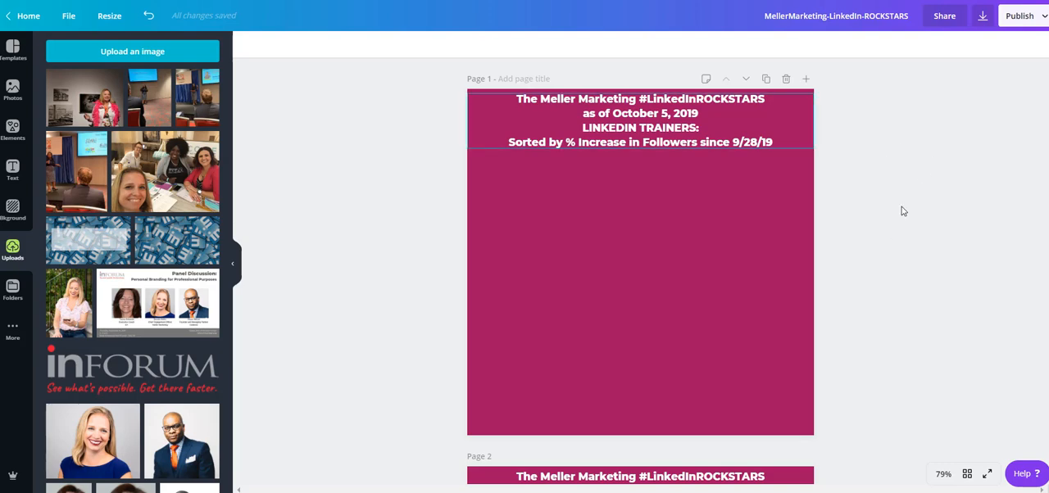
Step: Examine the FAQ list on page 4 and highlight the words "No self-nominations"
scroll(902, 211, down, 5)
scroll(902, 212, down, 7)
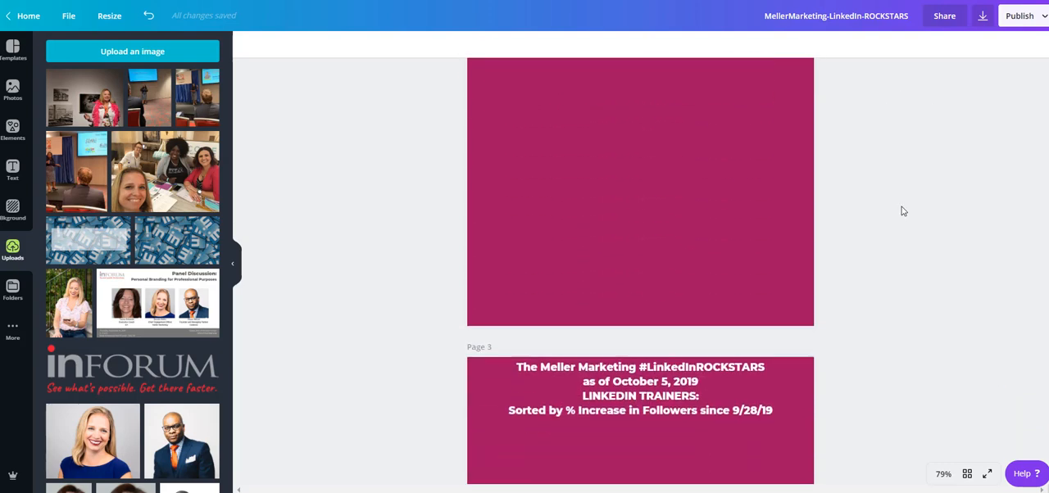
scroll(902, 211, down, 3)
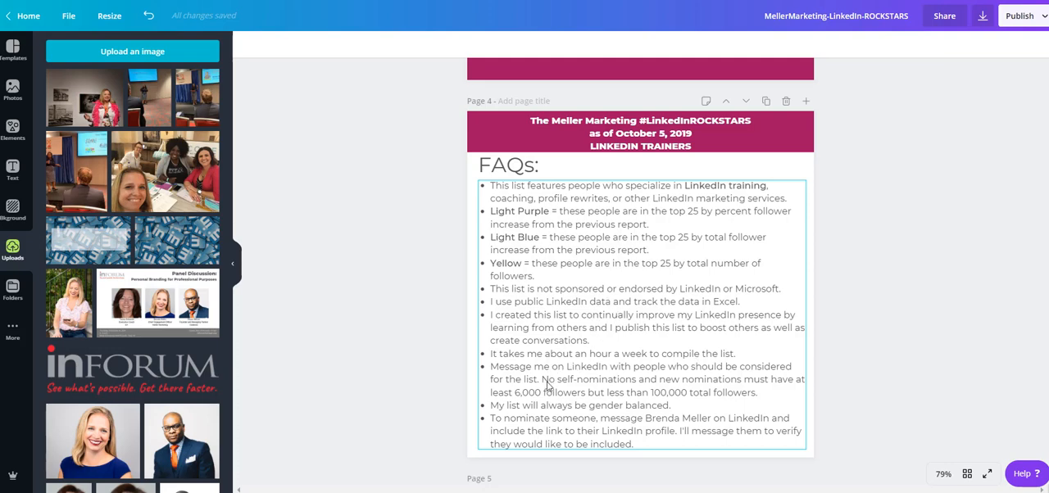
drag(544, 382, 560, 377)
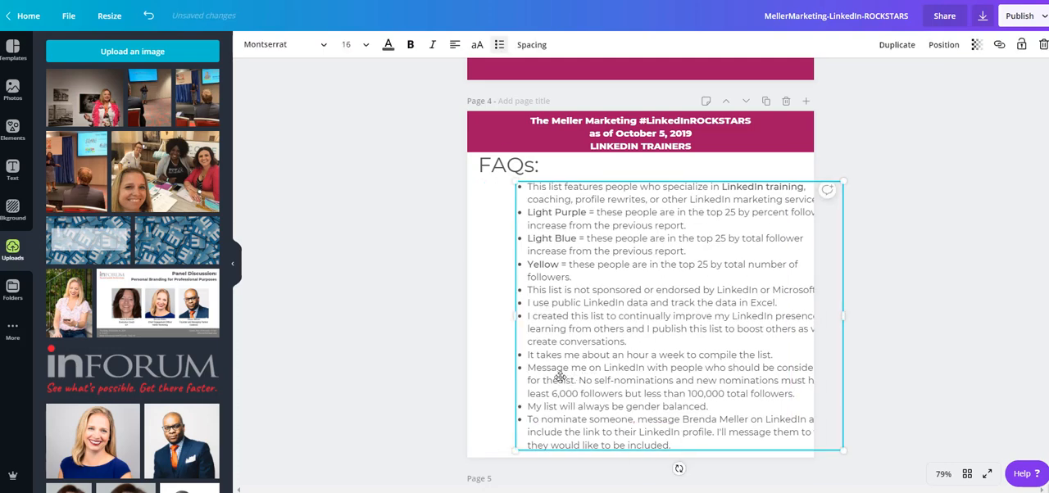
key(ctrl+z)
double_click(550, 377)
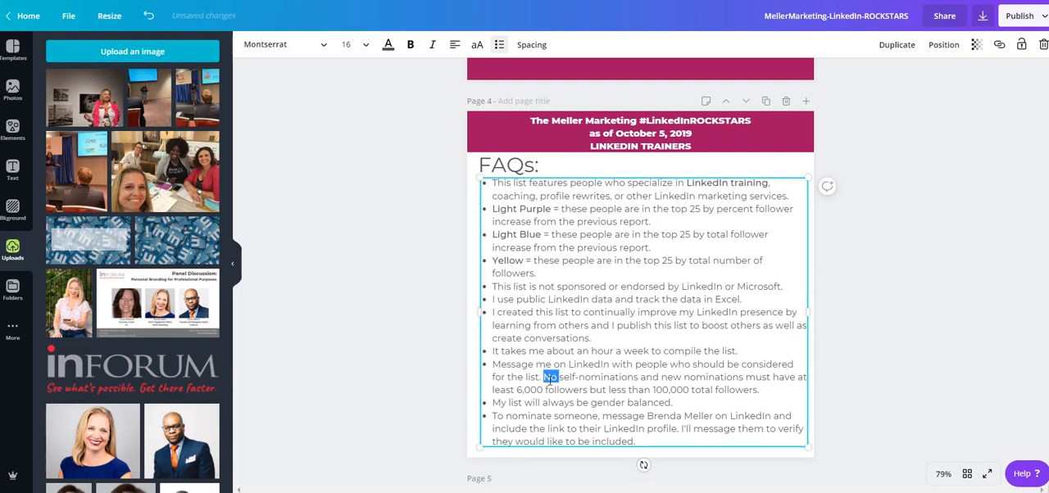
click(543, 377)
shift+click(643, 377)
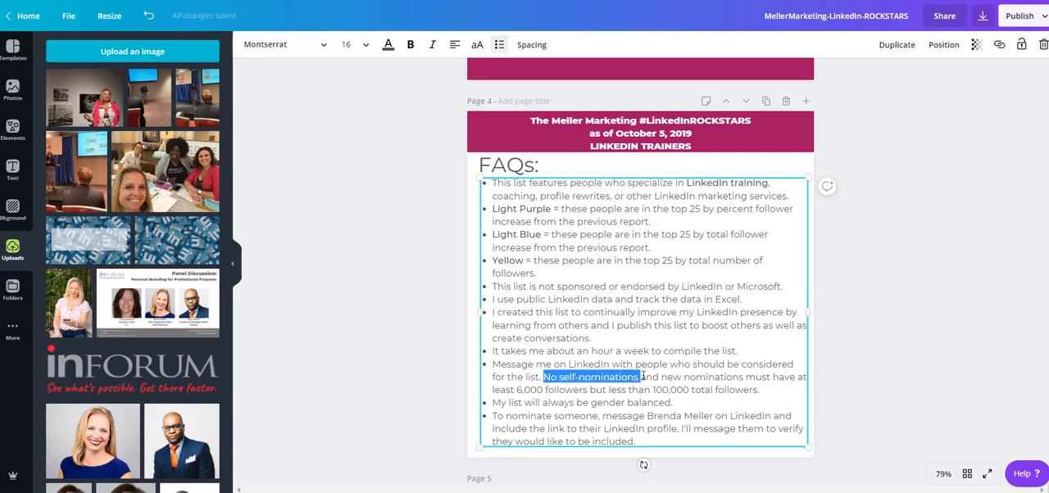
click(873, 319)
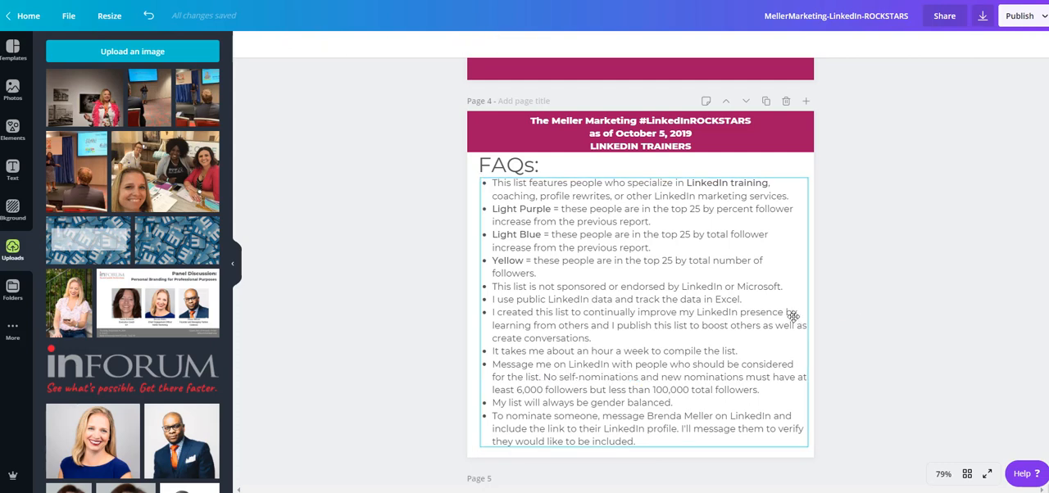
Step: Narrow the FAQ text box on page 4 slightly from its outer edge so the lines rewrap
click(794, 317)
drag(803, 316, 796, 315)
click(847, 320)
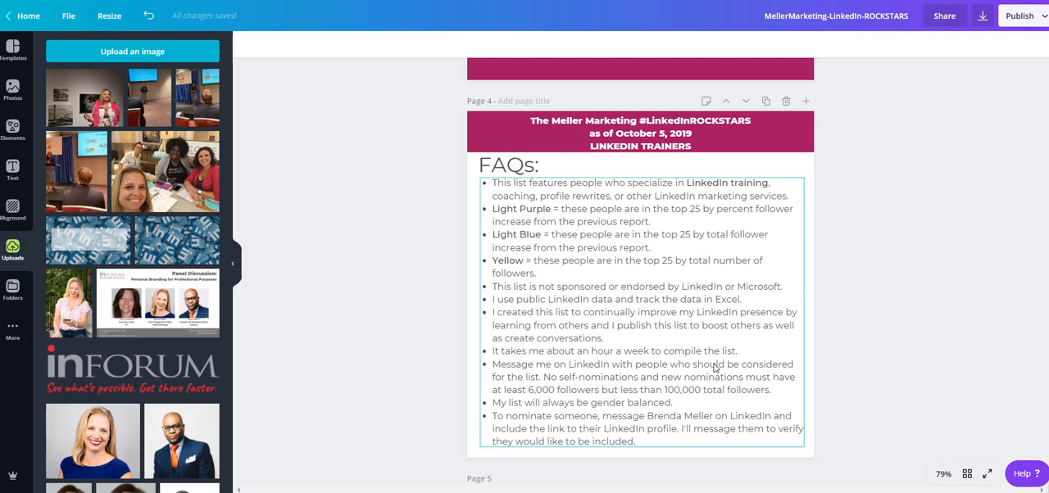
Step: Highlight the 100,000 maximum and the 6,000 minimum follower limits in the nomination rule on page 4
click(672, 384)
triple_click(672, 384)
click(672, 384)
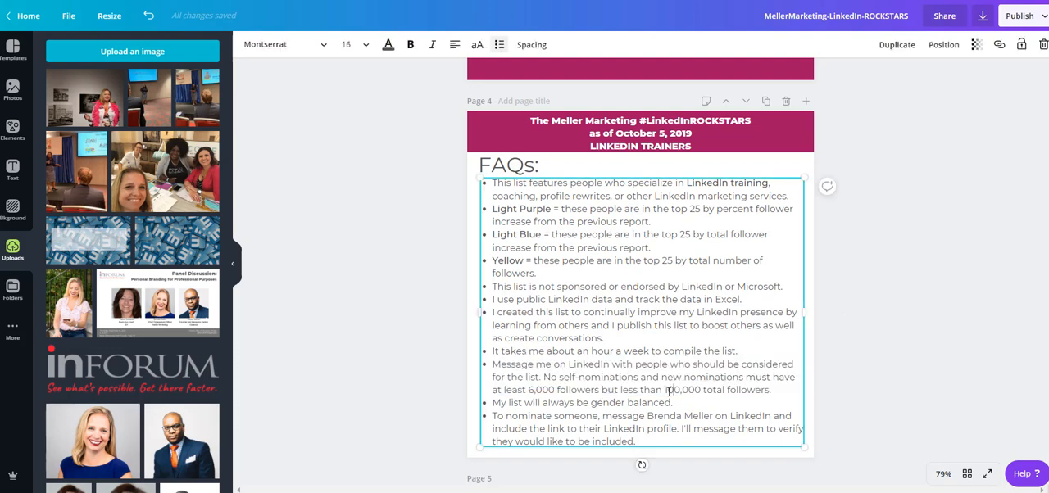
drag(662, 391, 702, 389)
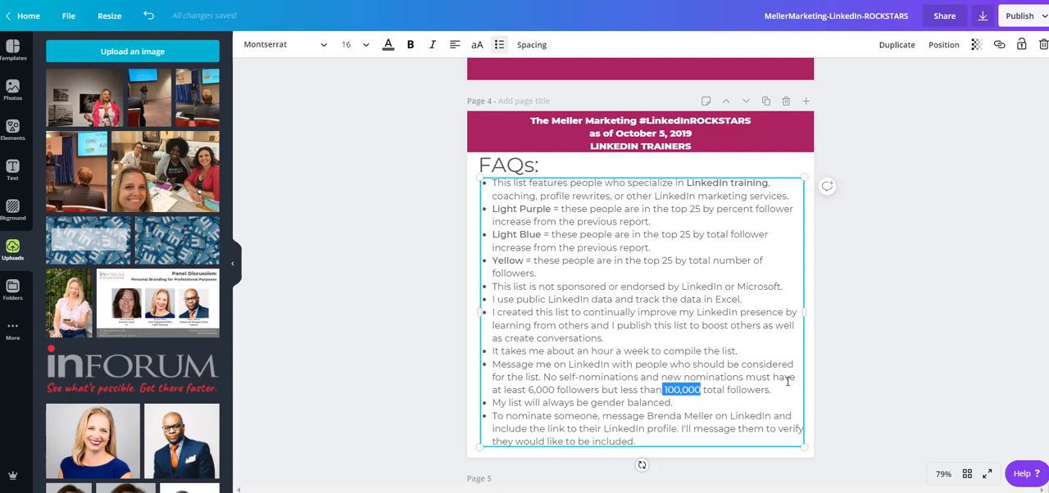
click(736, 391)
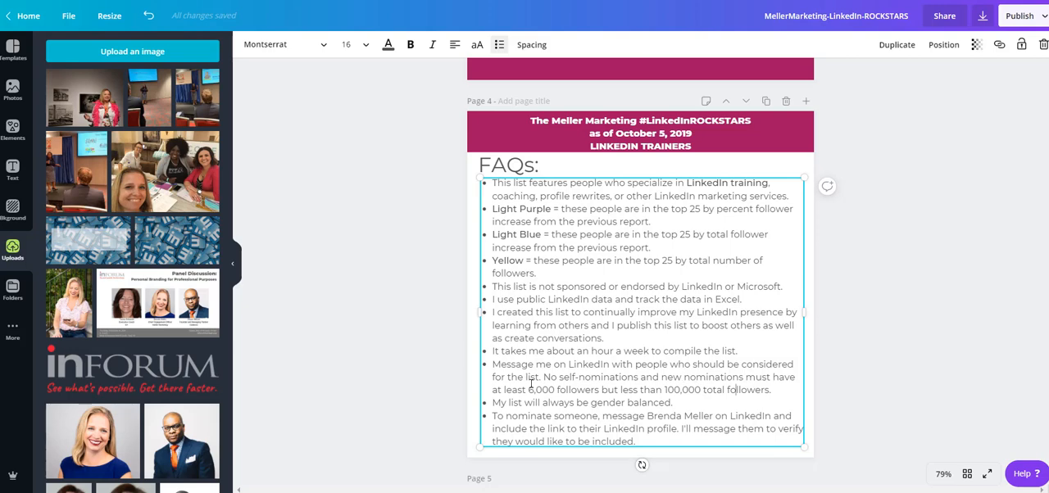
drag(528, 391, 558, 390)
click(902, 375)
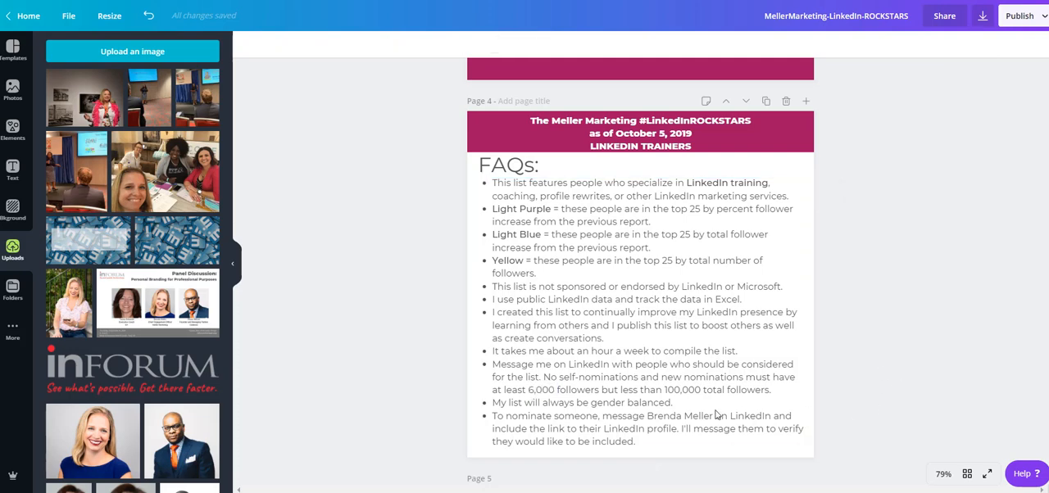
Step: Review the upcoming schedule on page 5, including the non-LinkedIn trainer entry, plus the tip and events pages that follow
scroll(927, 263, down, 5)
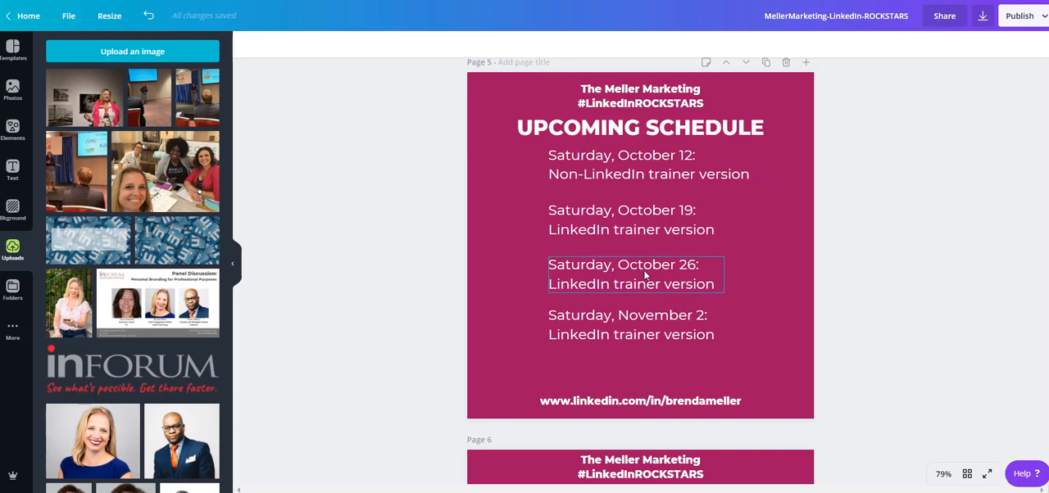
click(605, 173)
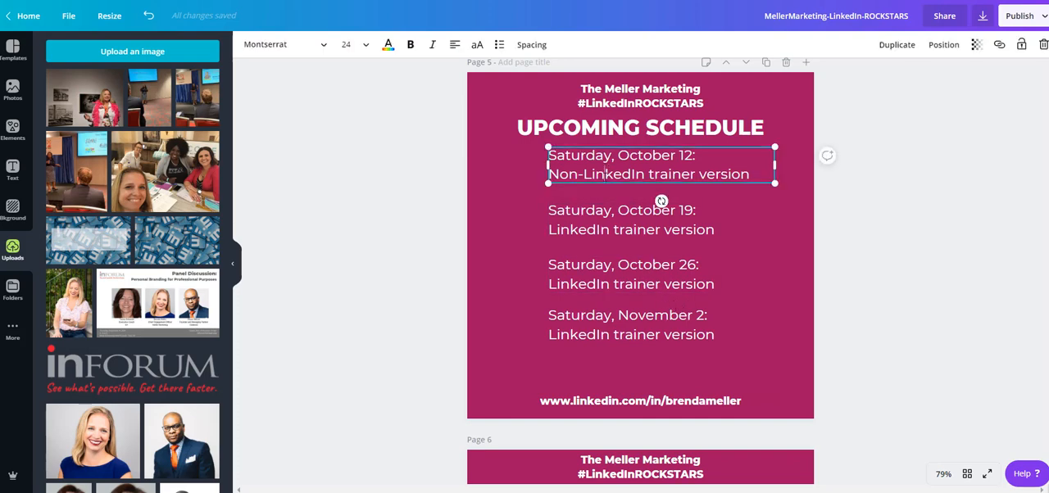
triple_click(605, 176)
click(891, 218)
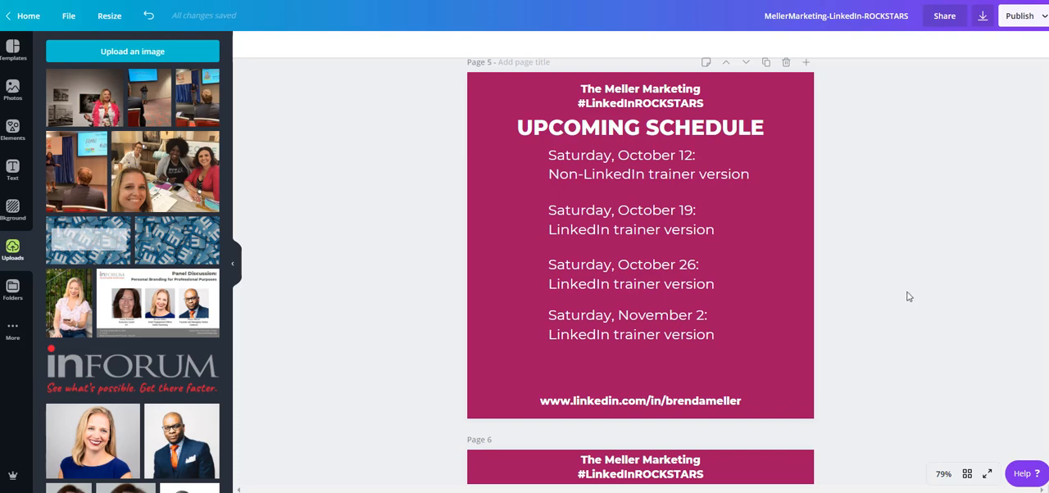
scroll(907, 297, down, 5)
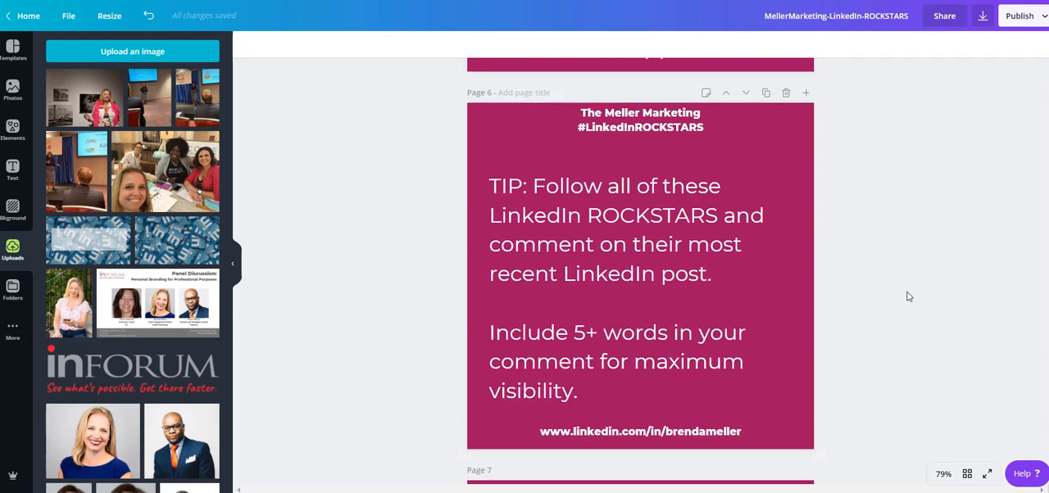
scroll(907, 297, down, 5)
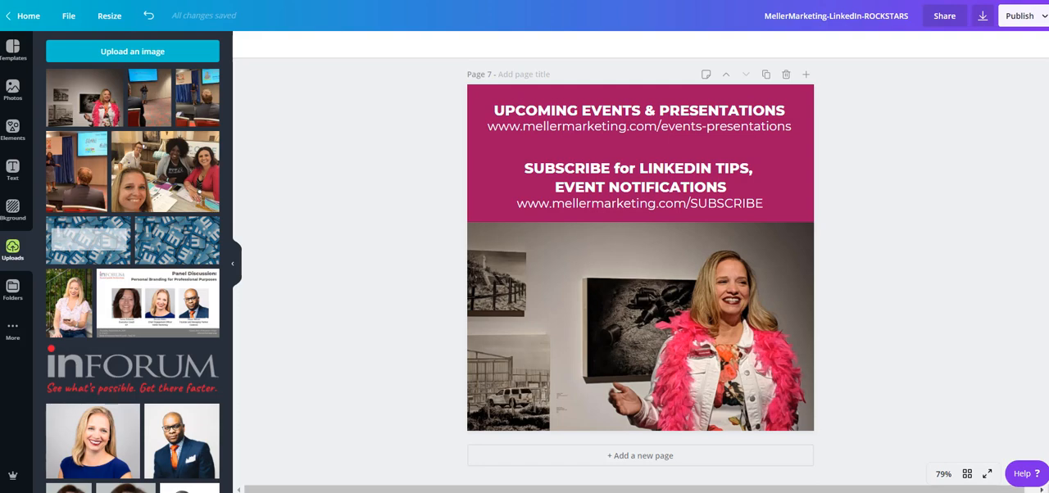
drag(1048, 436, 1048, 74)
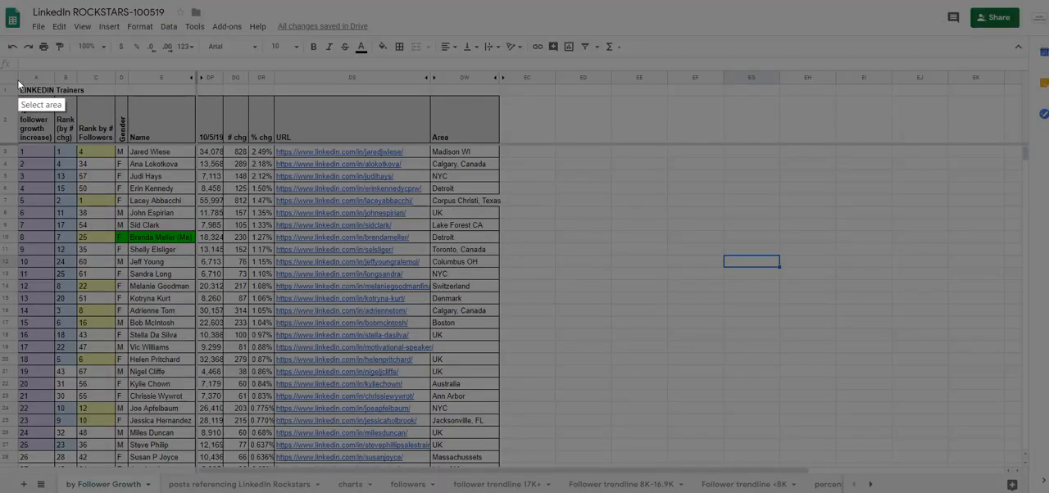
Step: In the Google Sheets ranking, capture the headers and ranks 1 to 25 through the URL column, saving over 1-25 on the Desktop
drag(18, 83, 424, 451)
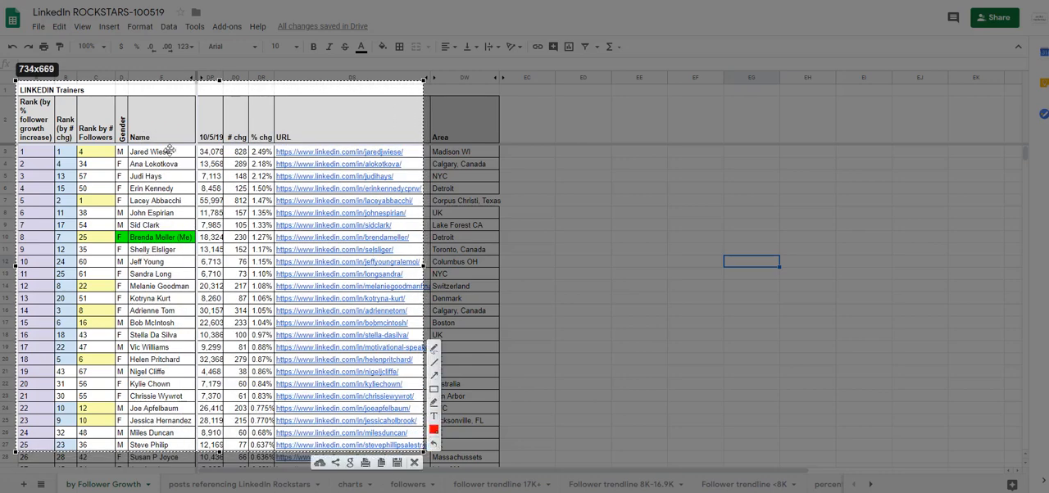
drag(219, 82, 219, 86)
click(397, 462)
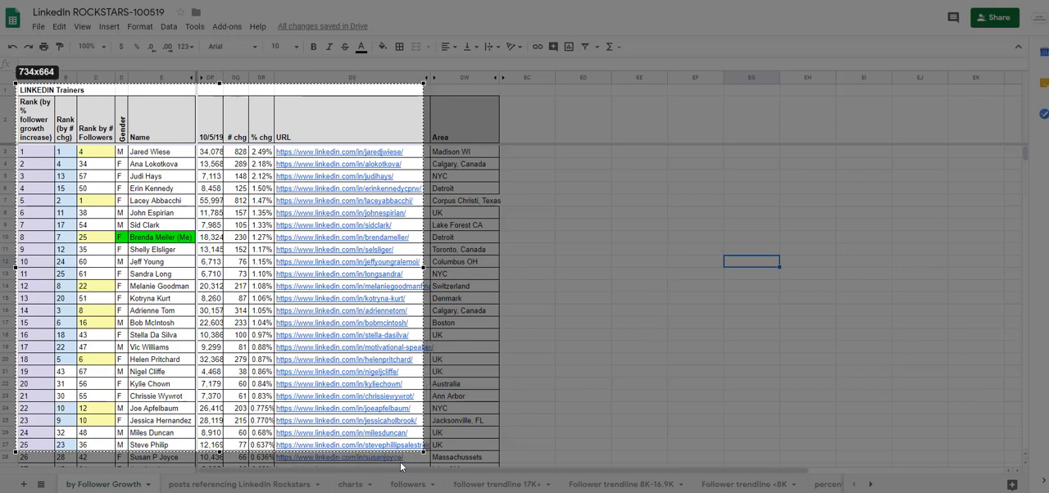
text(1-25)
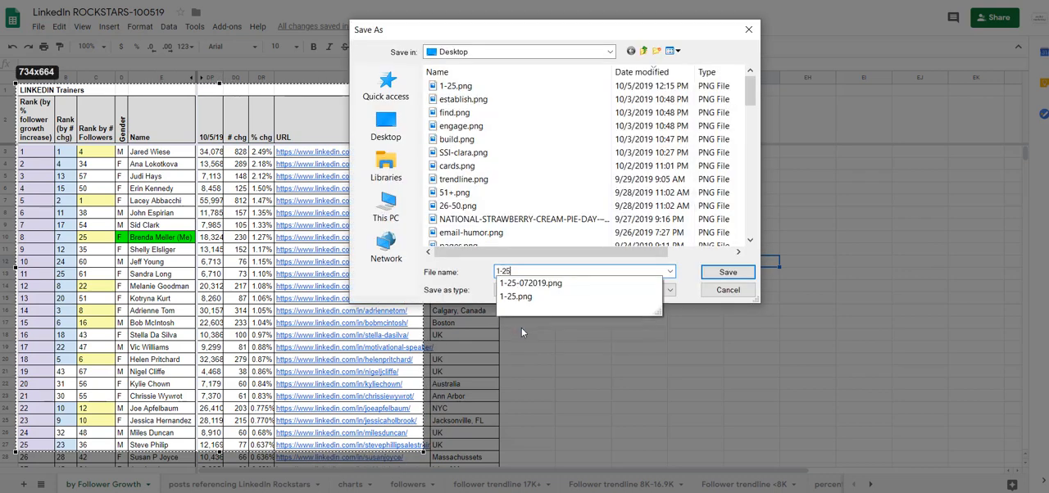
key(Return)
click(566, 251)
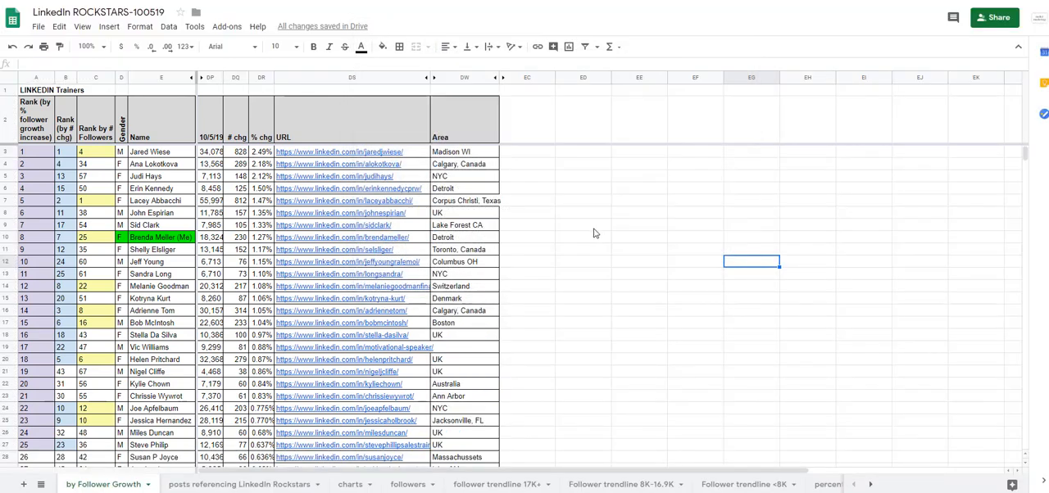
Step: Capture the headers and ranks 26 to 50 through the URL column and save the image over 26-50 on the Desktop
scroll(590, 231, down, 3)
scroll(587, 230, down, 3)
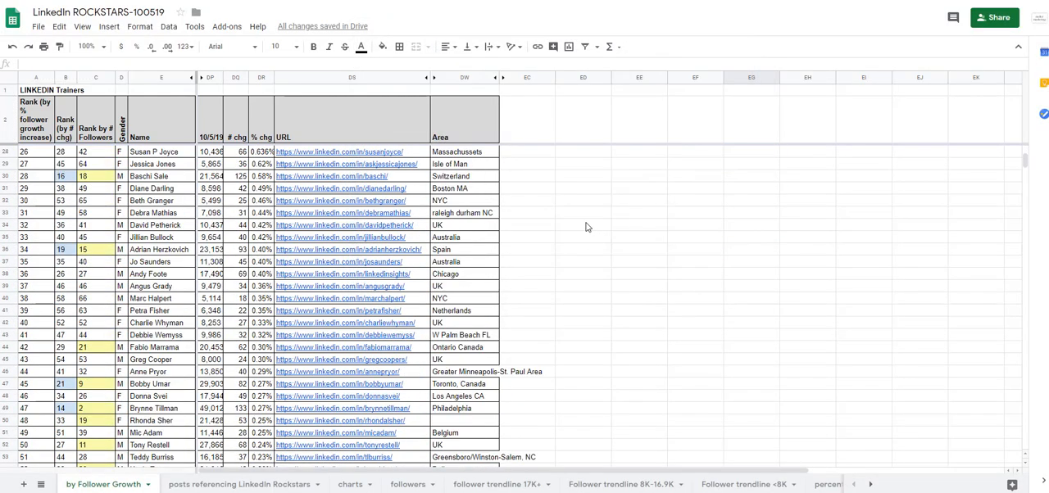
click(688, 208)
key(Print)
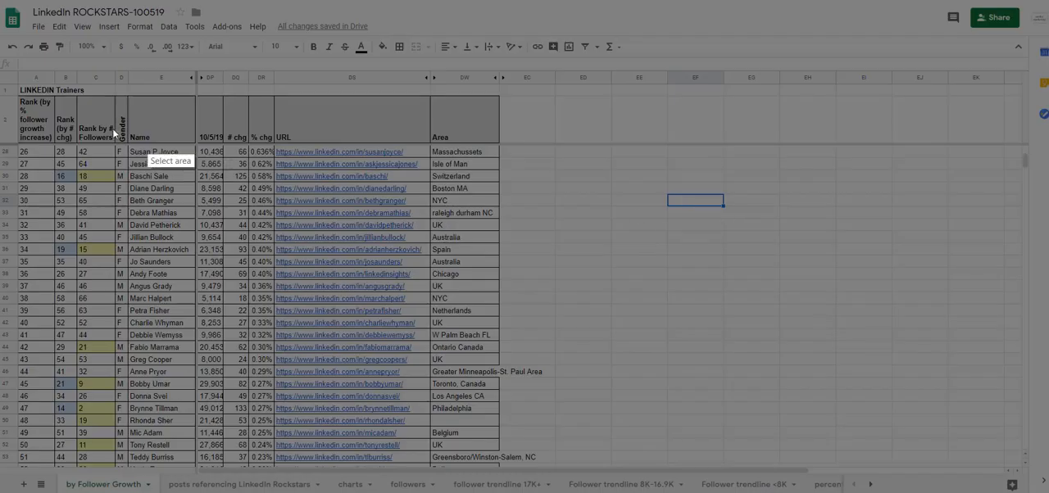
drag(16, 87, 424, 449)
click(400, 462)
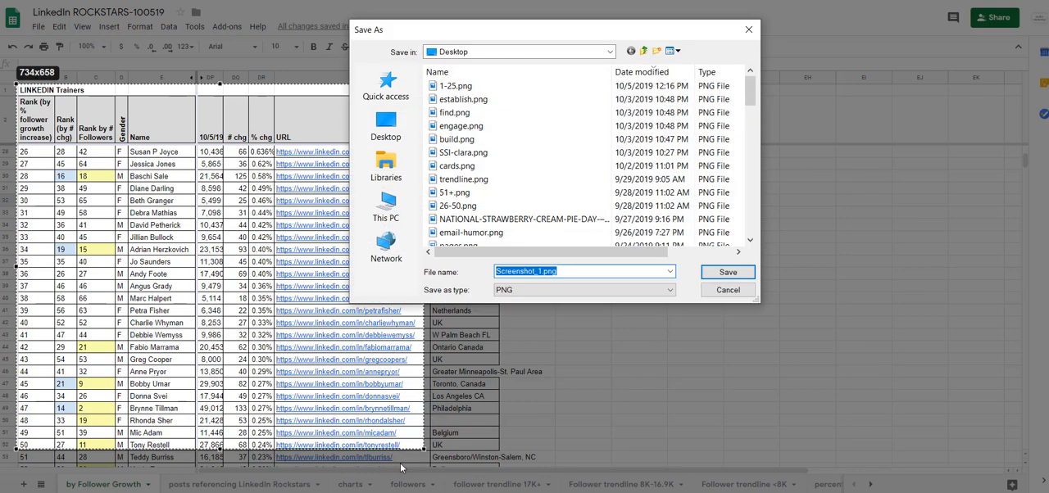
text(26-)
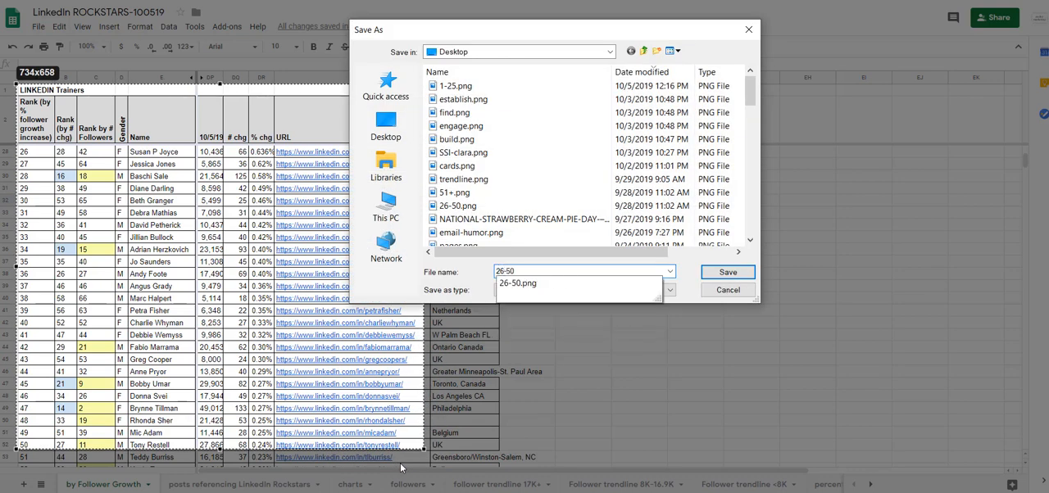
text(50)
key(Return)
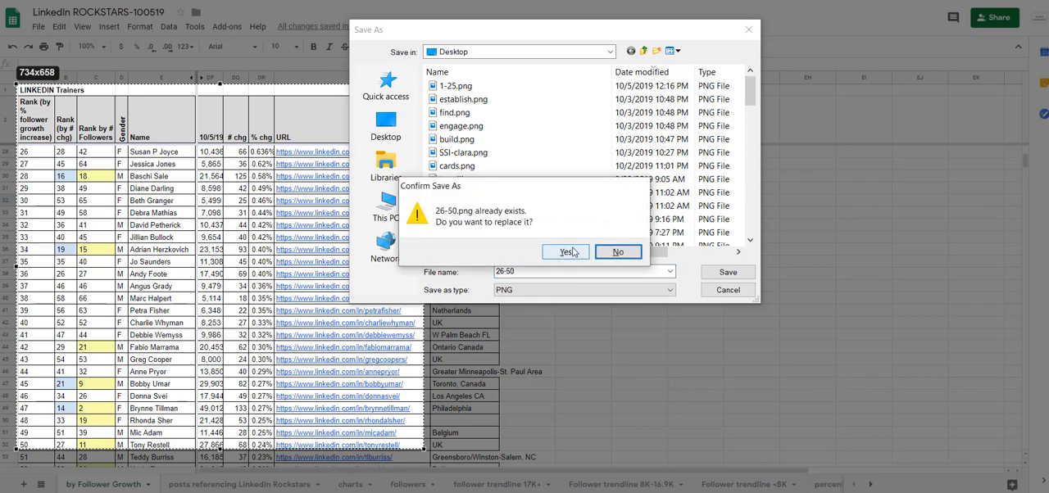
click(566, 252)
Step: Capture the headers and rows from rank 51 down to the gender counts, and copy the image
scroll(634, 253, down, 8)
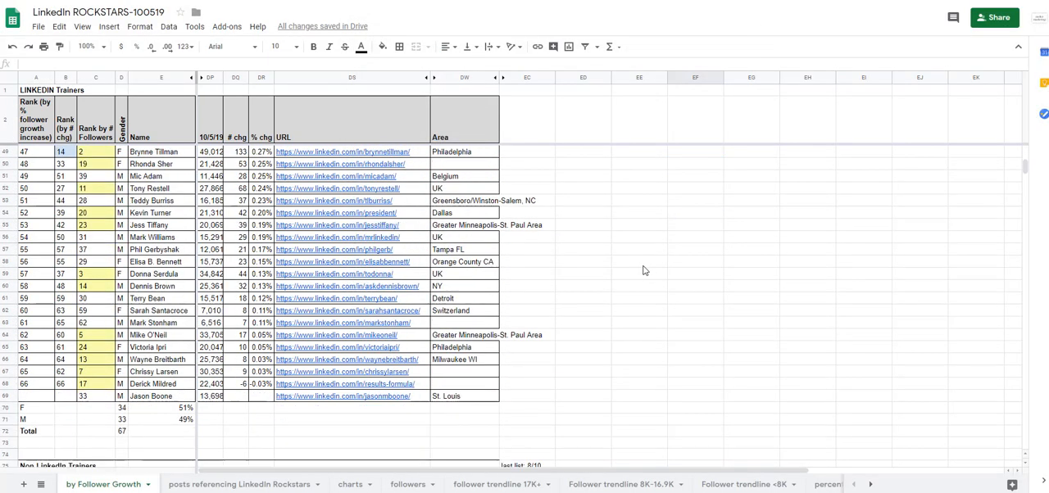
click(686, 242)
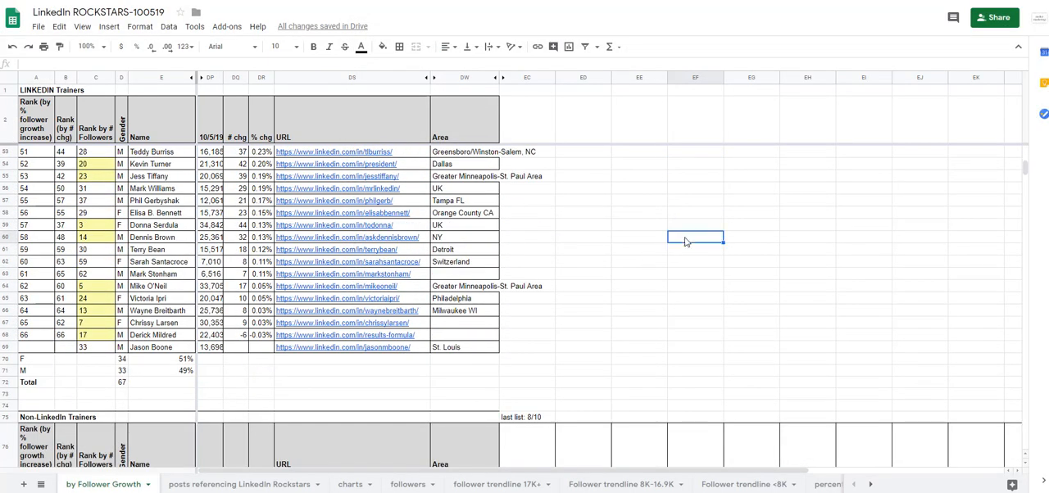
key(Print)
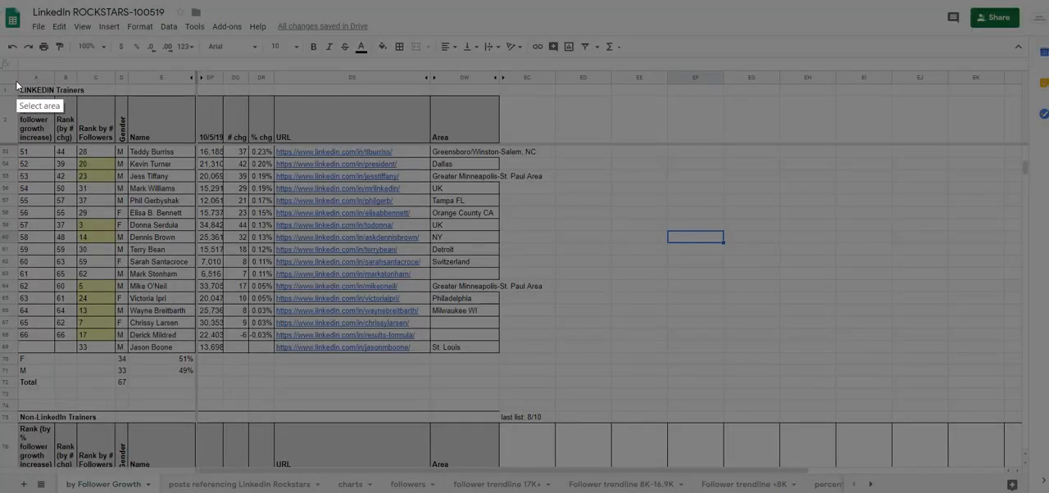
drag(17, 84, 311, 377)
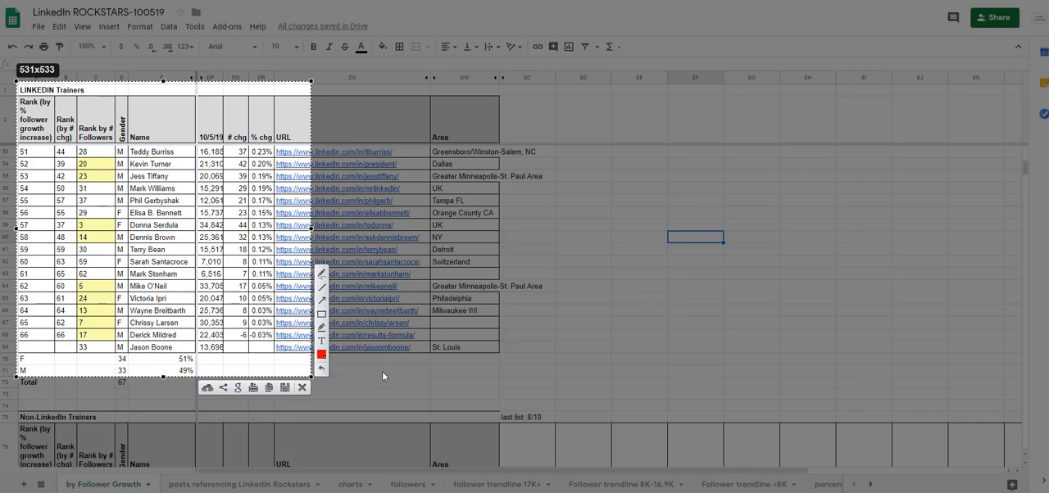
key(ctrl+c)
Step: Inspect the formulas behind the F, M and Total gender counts below the LinkedIn trainers ranking
click(123, 361)
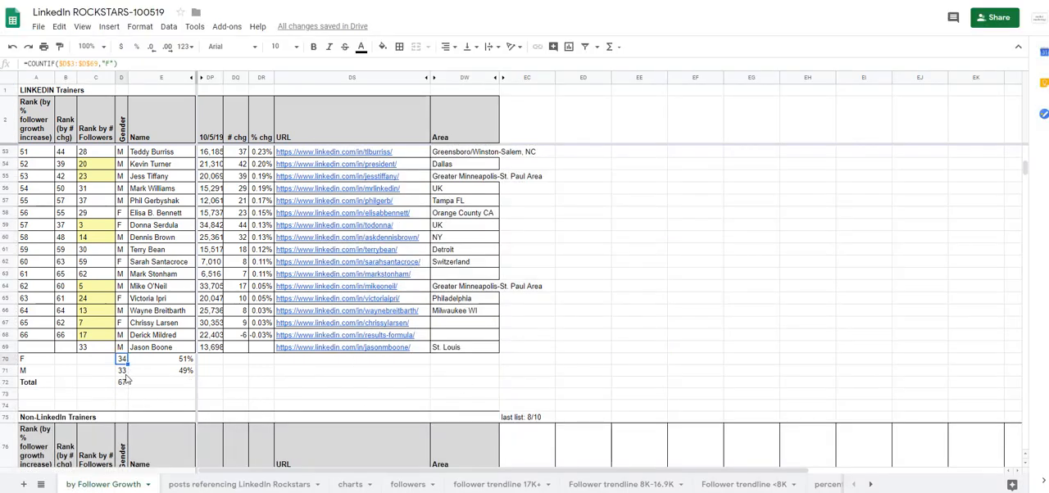
click(122, 372)
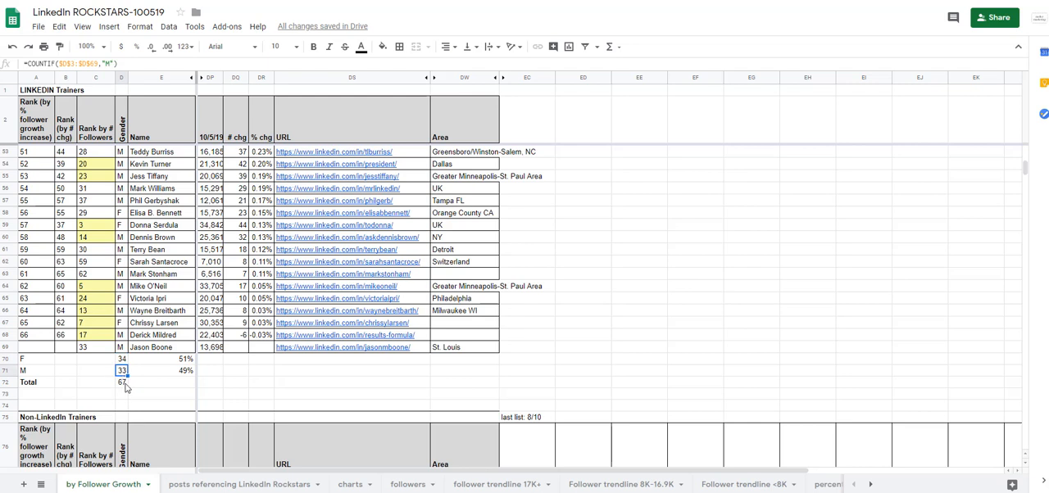
click(123, 383)
double_click(123, 383)
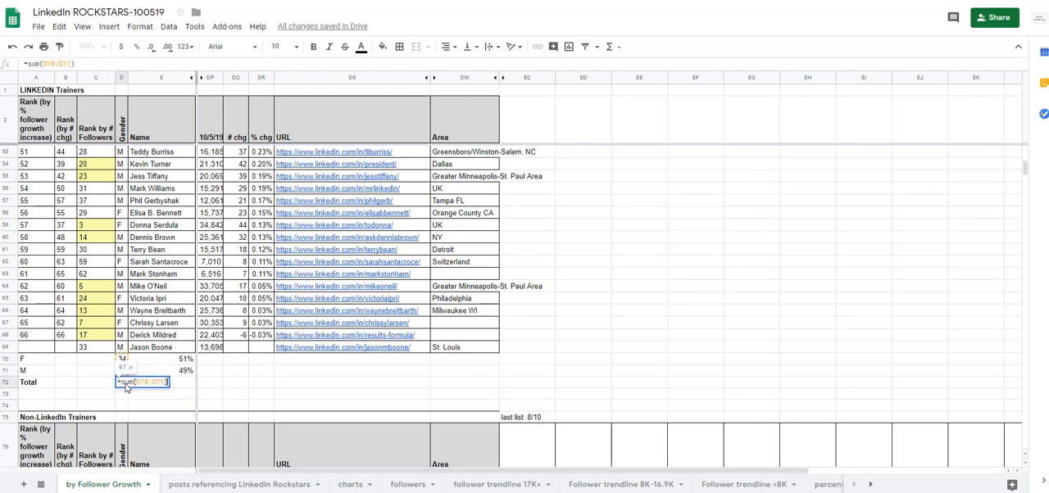
key(Return)
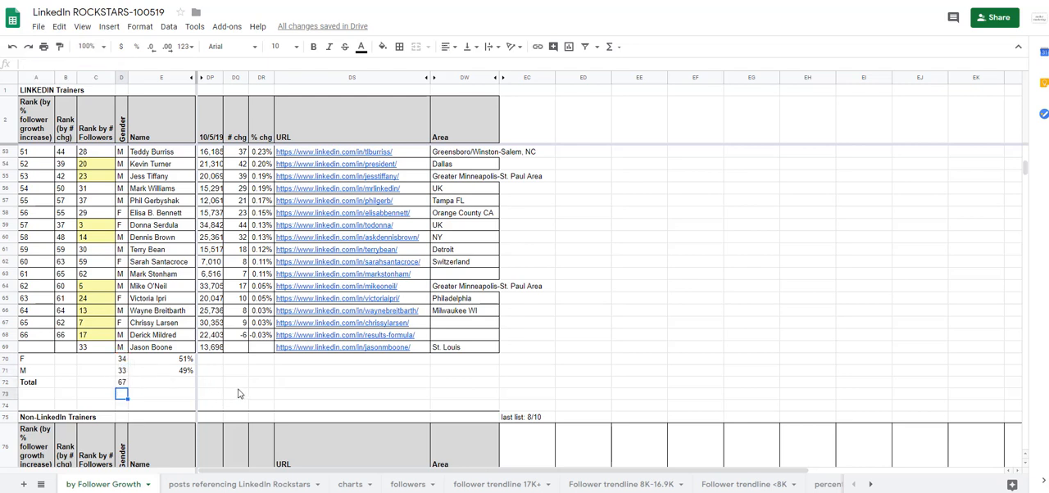
Step: Check the formulas that calculate the F and M percentages beside the gender counts
click(177, 359)
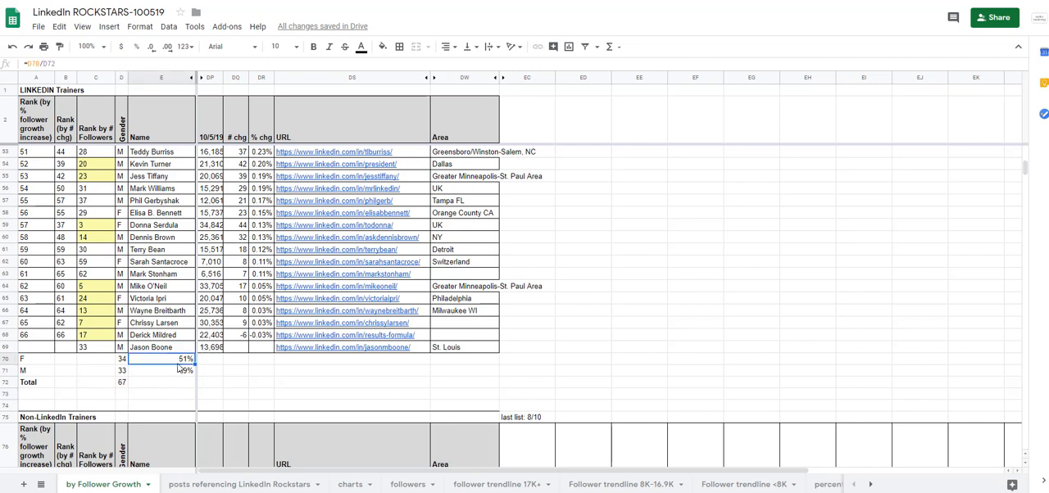
double_click(182, 363)
key(Return)
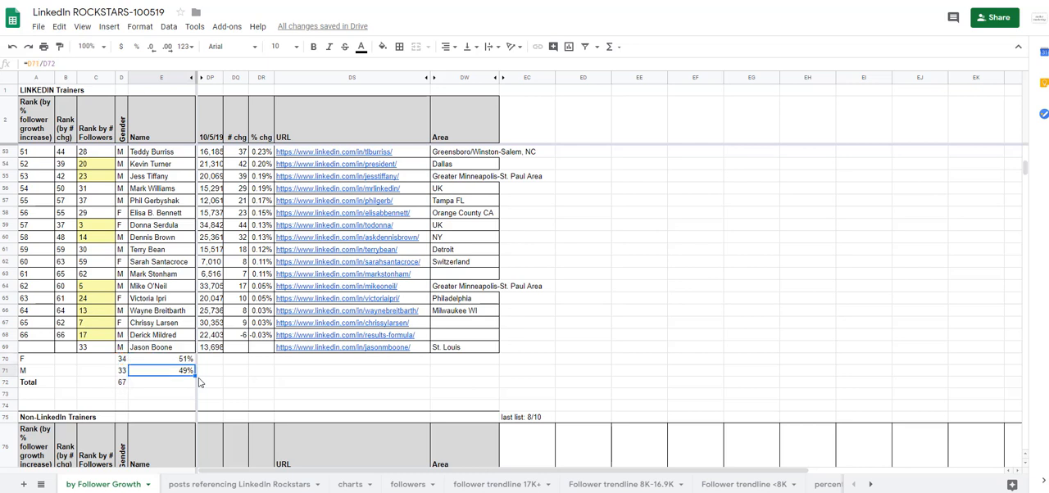
double_click(185, 373)
key(Return)
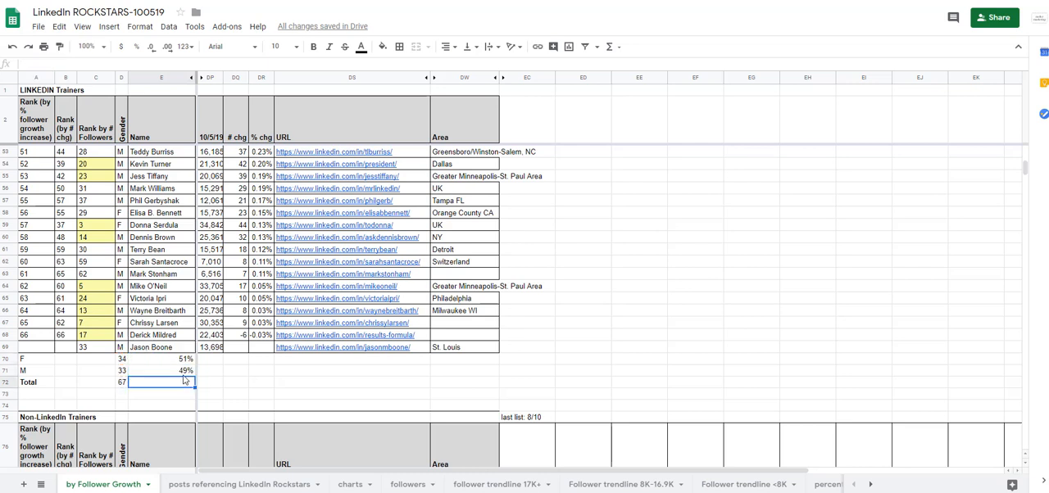
Step: Capture the headers and rows from rank 51 to the Total row through the Area column, saving over 51+ on the Desktop
click(495, 382)
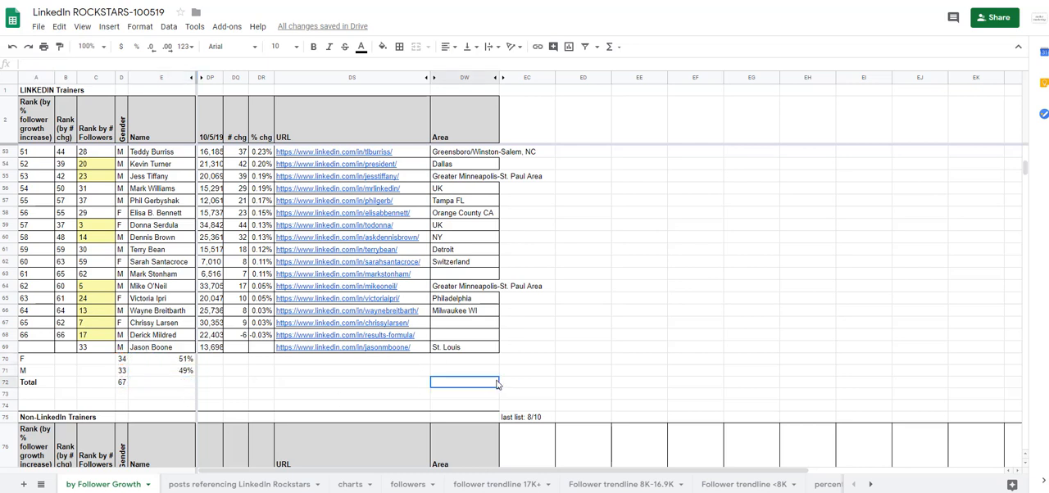
key(Print)
drag(18, 82, 500, 391)
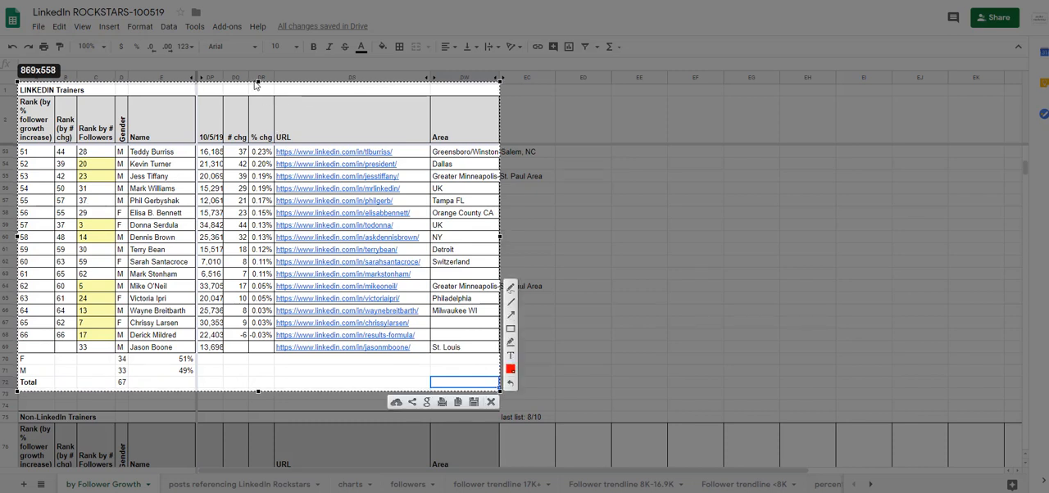
drag(261, 86, 261, 90)
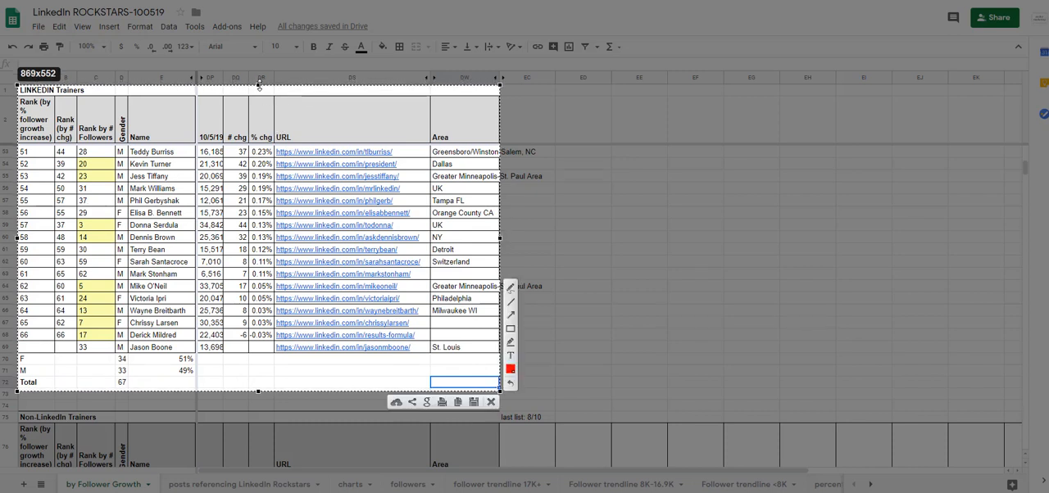
click(474, 402)
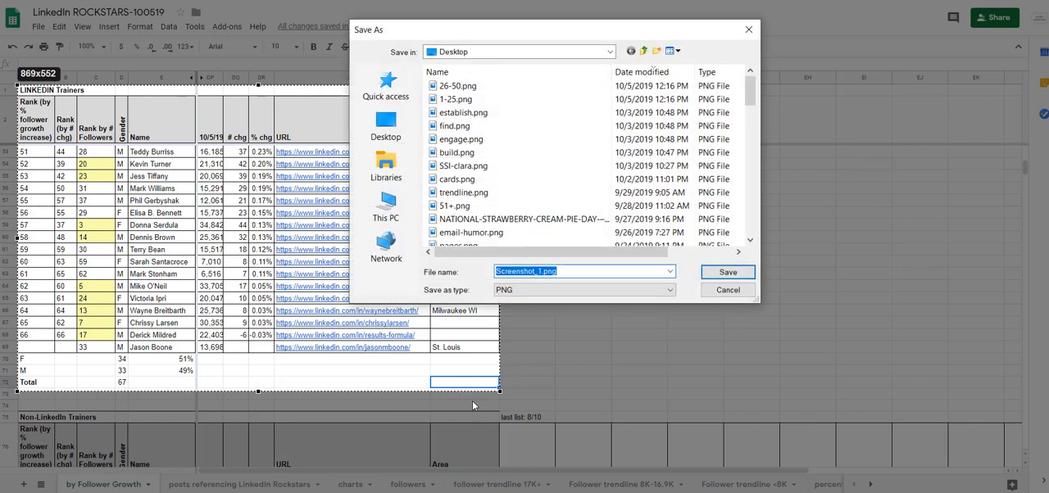
text(51+)
key(Return)
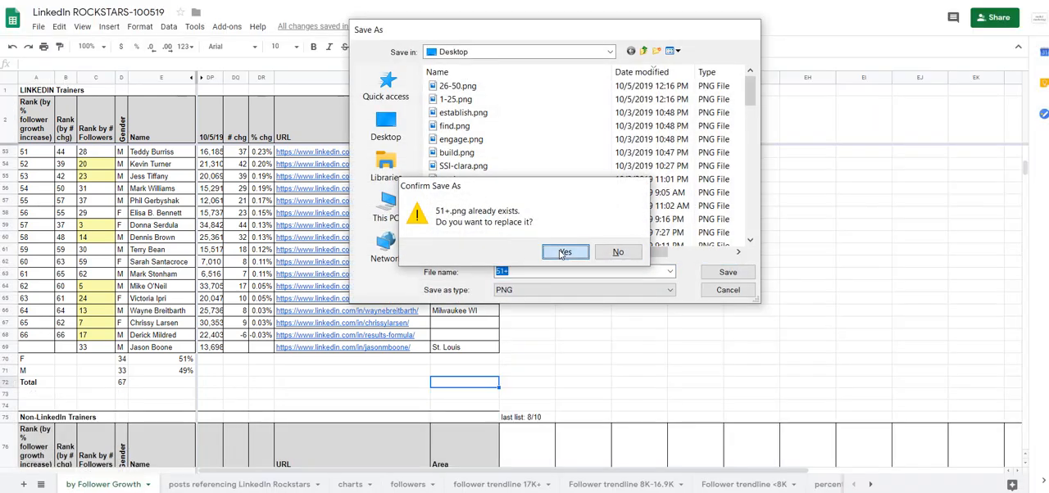
click(565, 253)
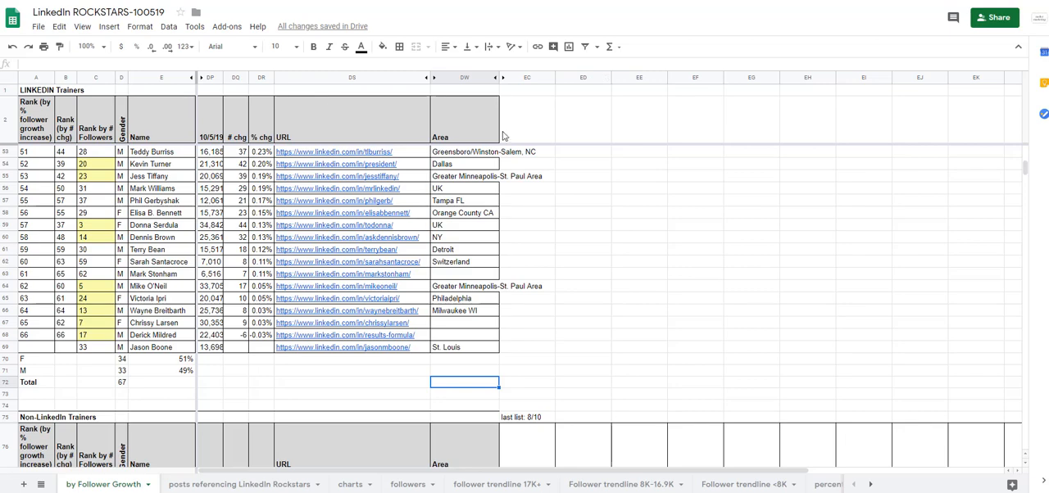
Step: Switch to Canva and upload 1-25.png, 26-50.png and 51+.png from the Desktop
key(alt+Tab)
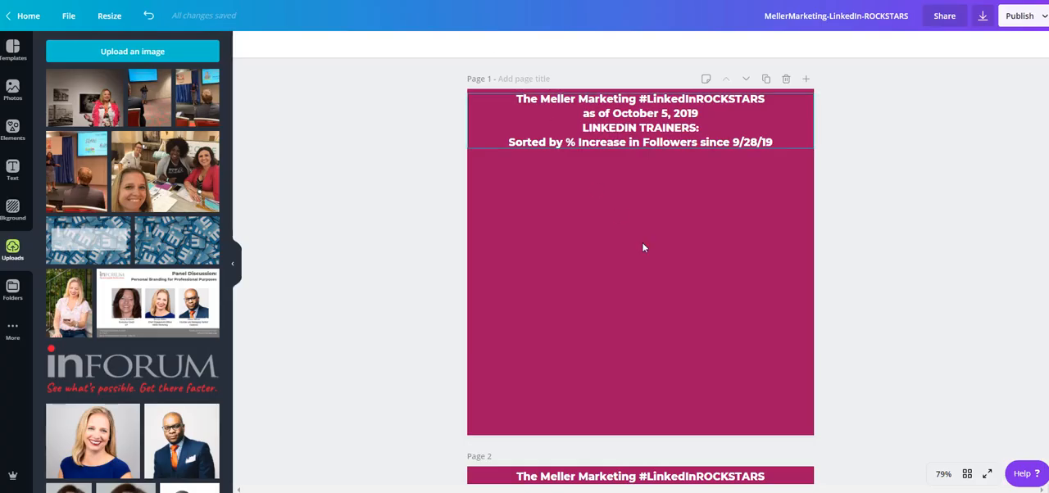
click(139, 55)
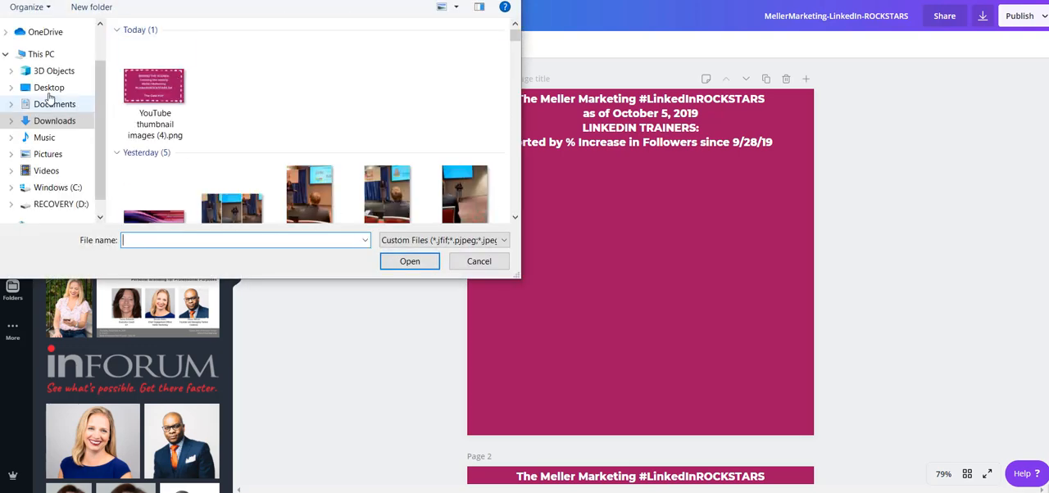
click(49, 87)
click(290, 85)
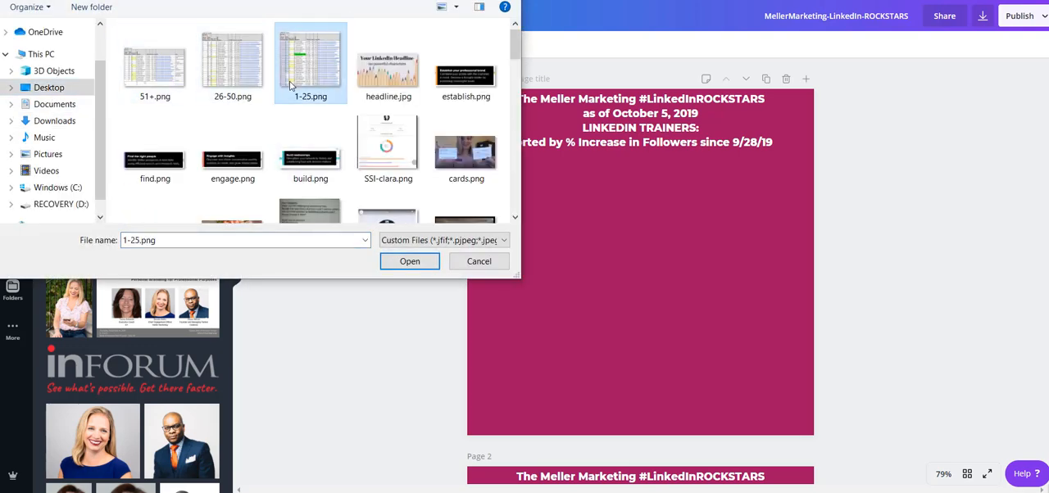
ctrl+click(244, 84)
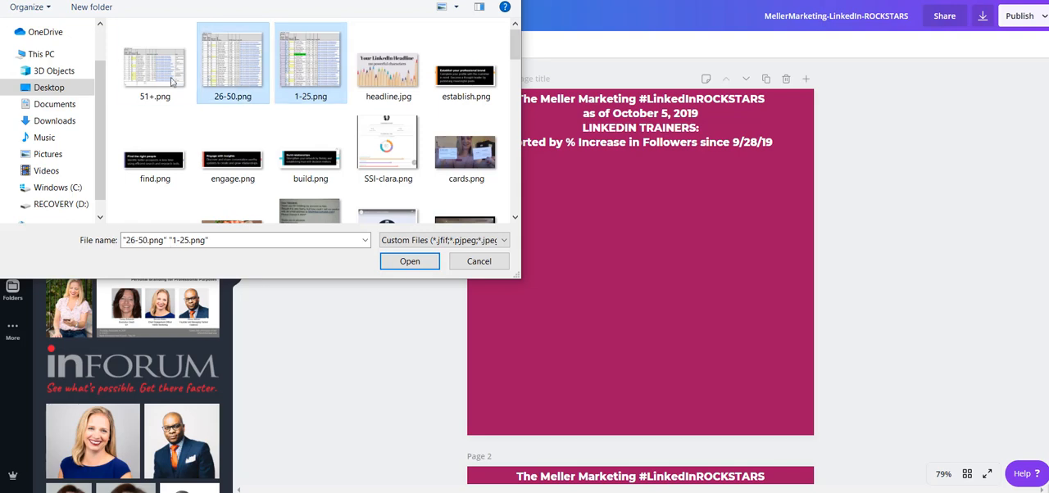
ctrl+click(150, 75)
click(410, 261)
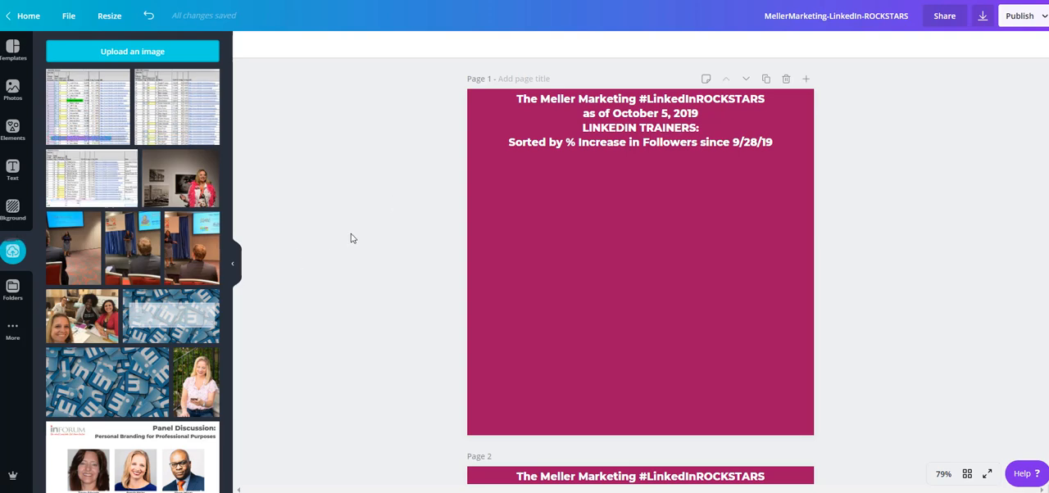
Step: Place the ranks 1 to 25 image on page 1 and enlarge it to fill the space beneath the heading, centred horizontally
click(92, 114)
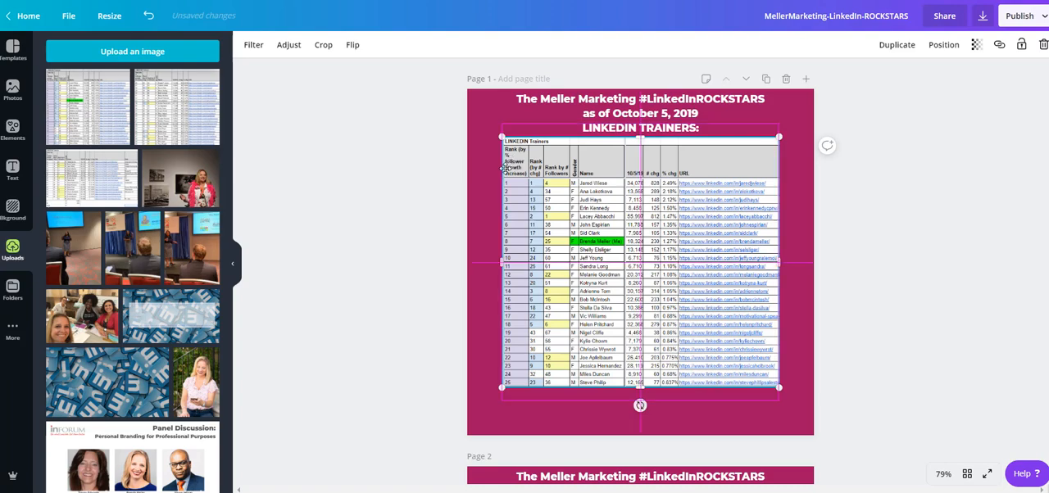
drag(506, 169, 472, 190)
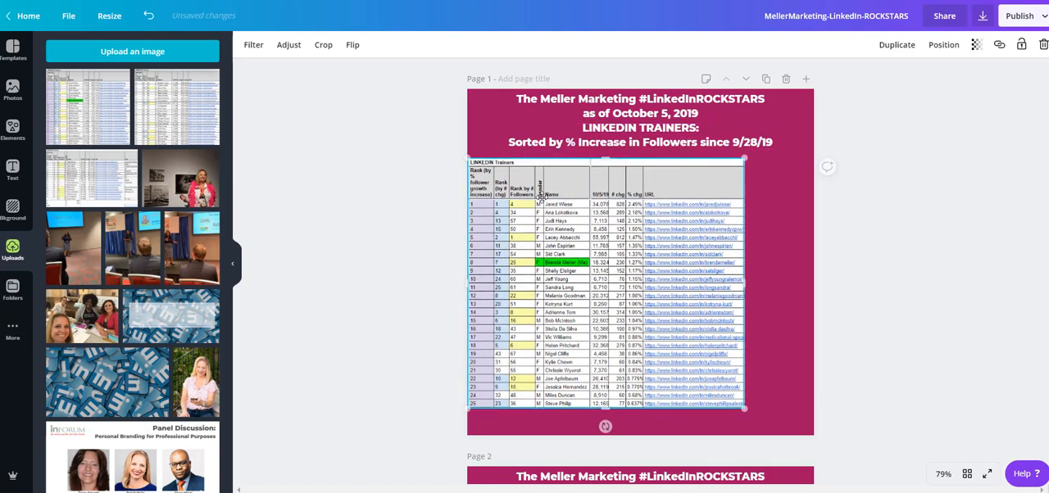
drag(745, 407, 775, 434)
mouse_move(703, 360)
mouse_down()
mouse_move(733, 359)
mouse_move(724, 359)
mouse_up()
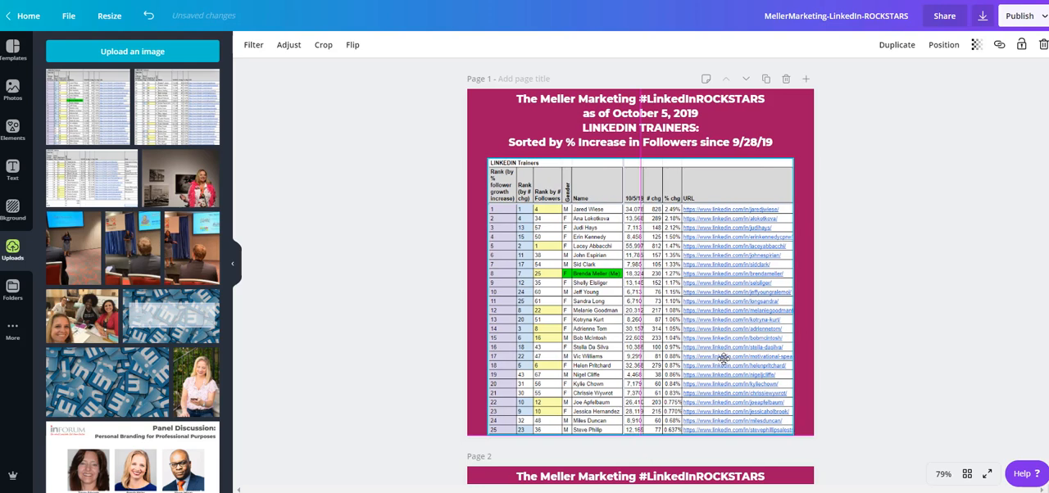
click(858, 330)
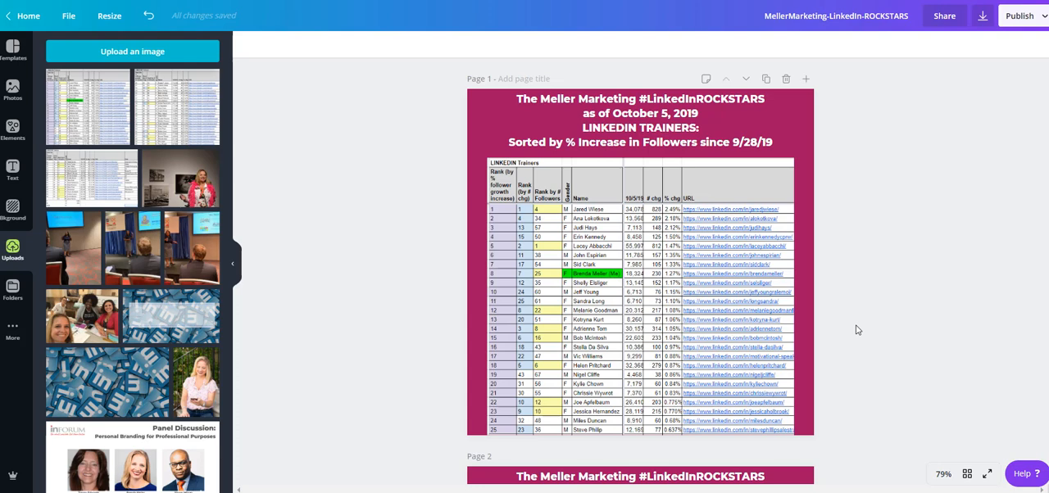
drag(679, 281, 678, 277)
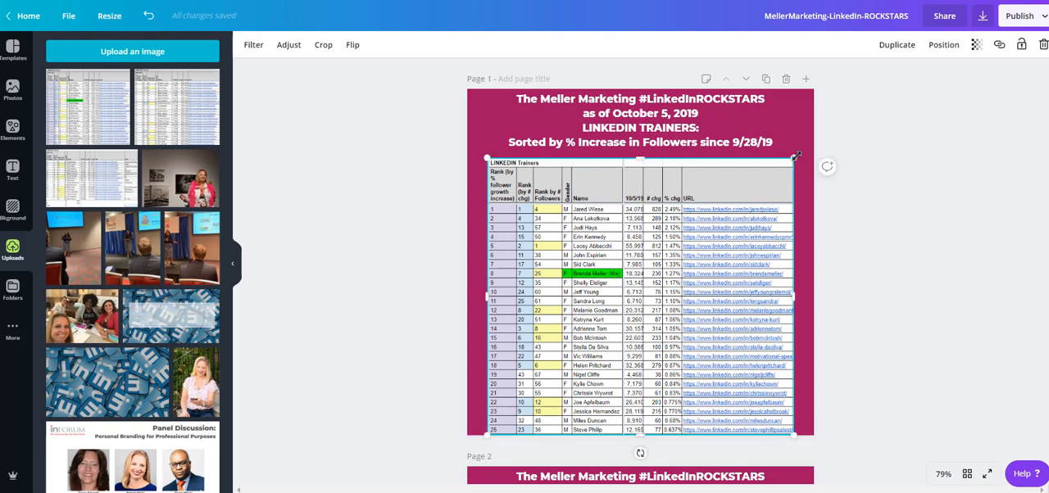
drag(799, 156, 801, 154)
mouse_move(700, 233)
mouse_down()
mouse_move(692, 236)
mouse_move(701, 237)
mouse_up()
Step: Place the ranks 26 to 50 image on page 2 and resize it to fit centred between the heading and the page's bottom edge
scroll(906, 276, down, 5)
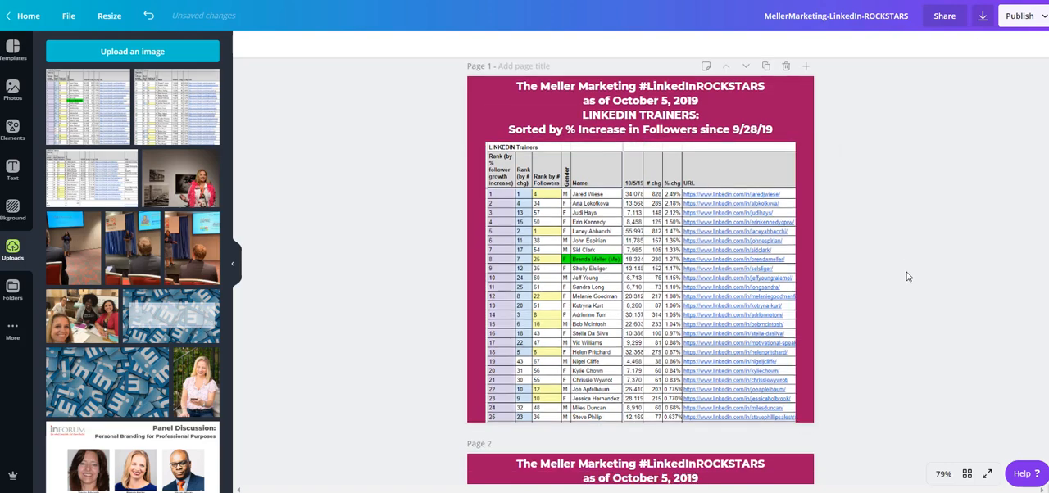
click(180, 127)
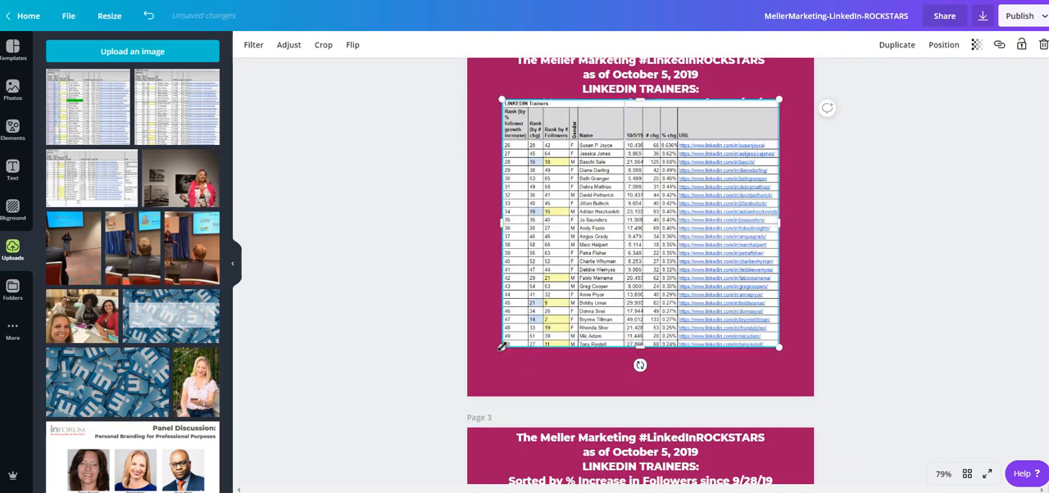
drag(502, 347, 468, 379)
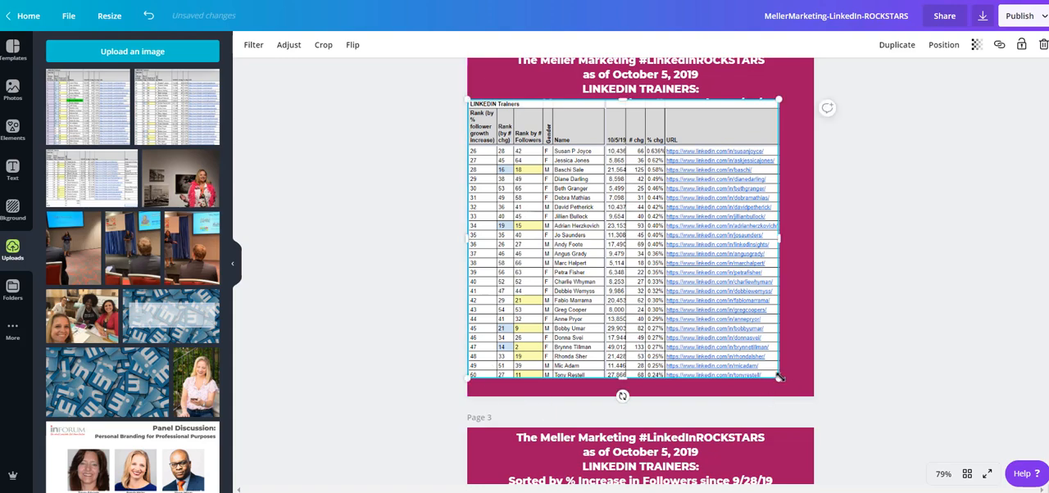
mouse_move(780, 377)
mouse_down()
mouse_move(803, 399)
mouse_move(781, 365)
mouse_up()
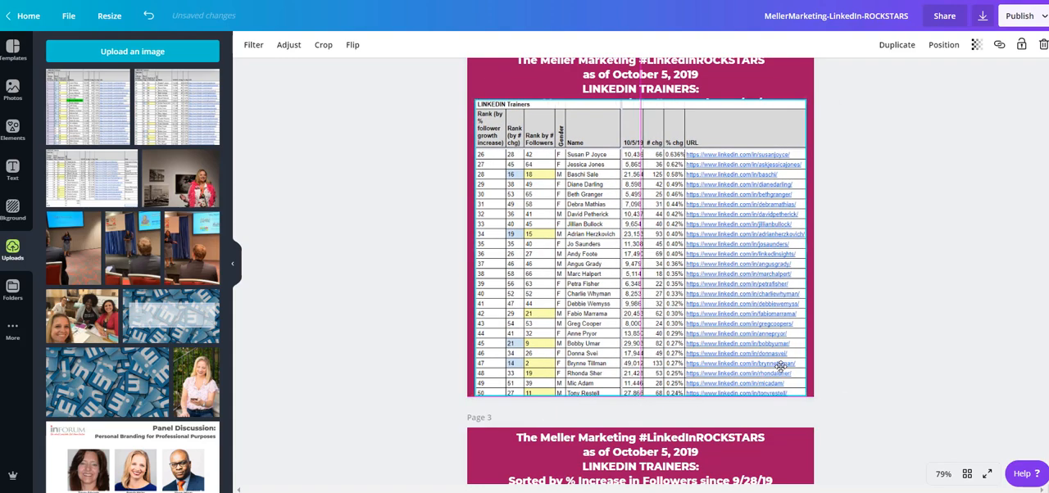
drag(807, 100, 791, 114)
drag(757, 140, 740, 156)
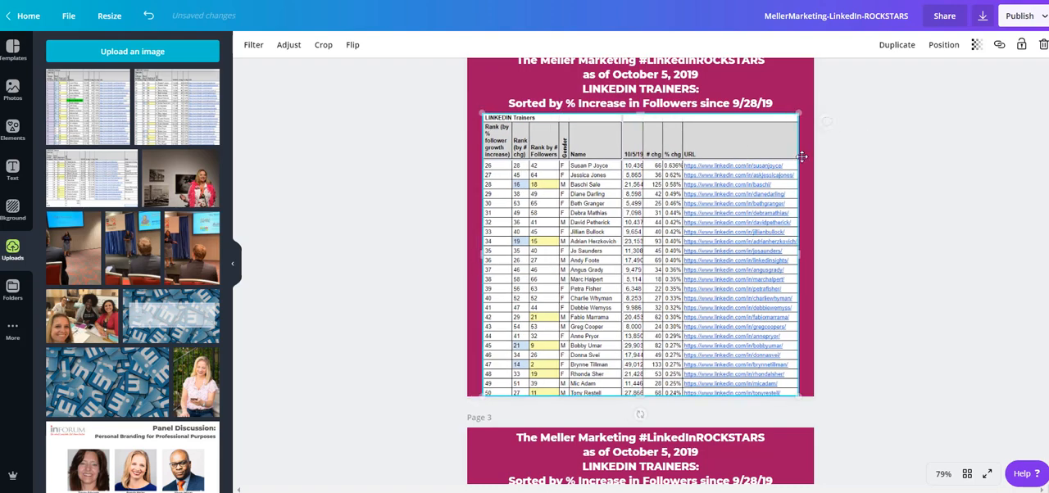
click(899, 296)
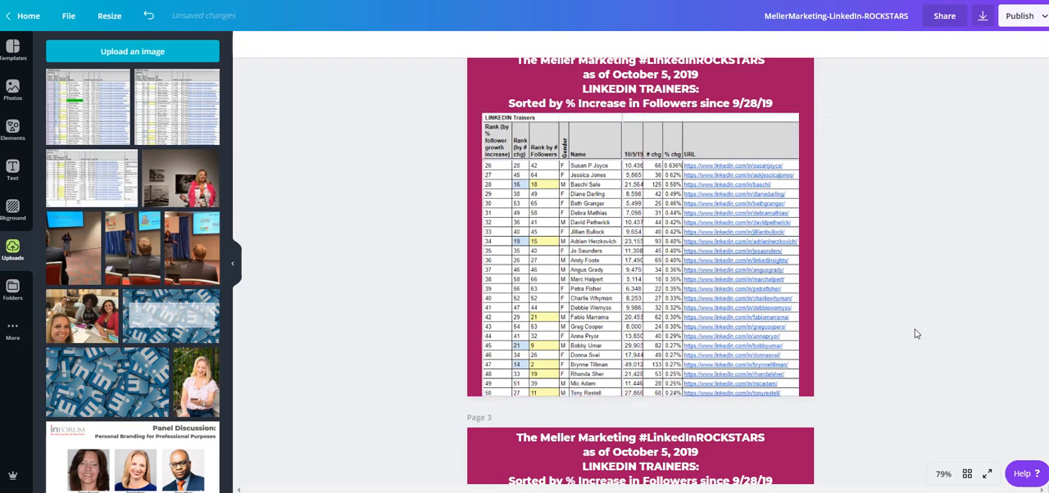
Step: Place the 51+ ranking image on page 3 and enlarge it to the full page width beneath the heading
scroll(917, 334, down, 5)
click(90, 176)
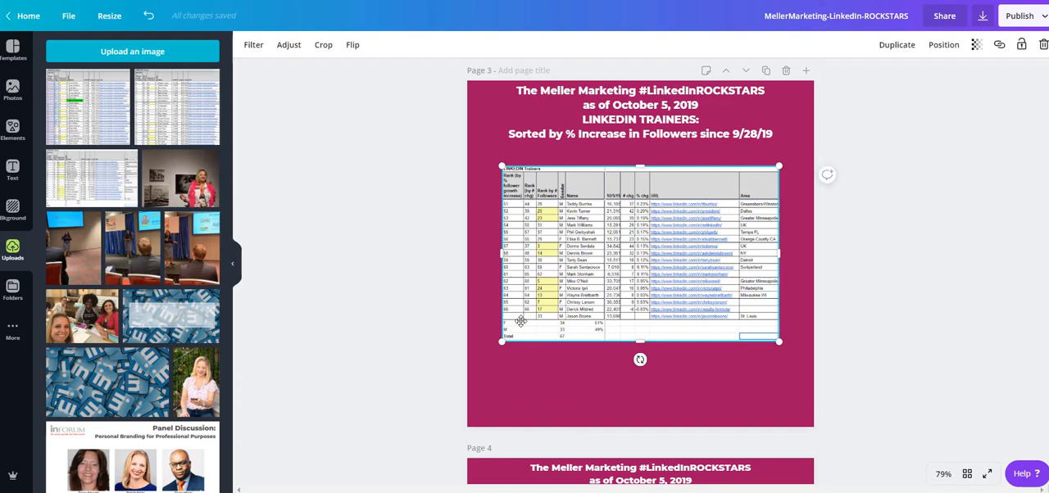
drag(502, 341, 467, 364)
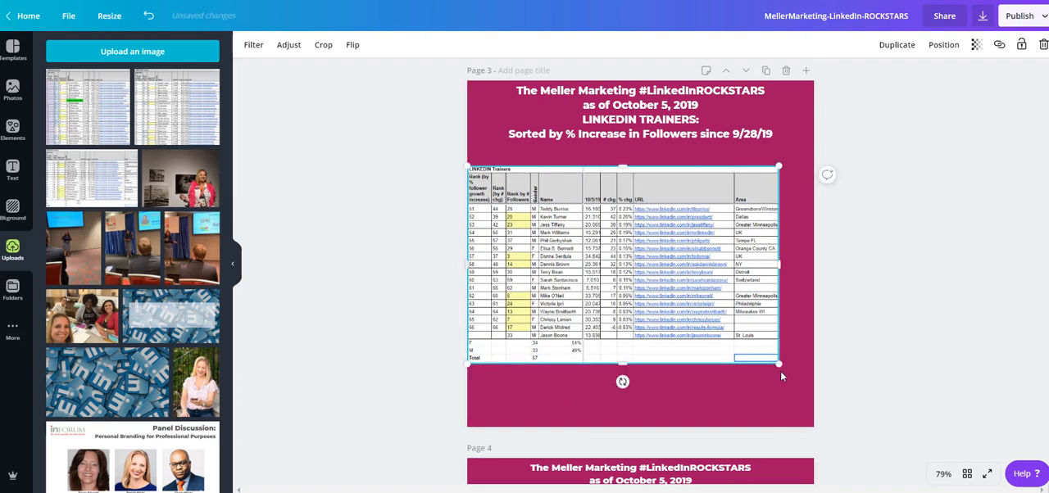
drag(779, 365, 814, 385)
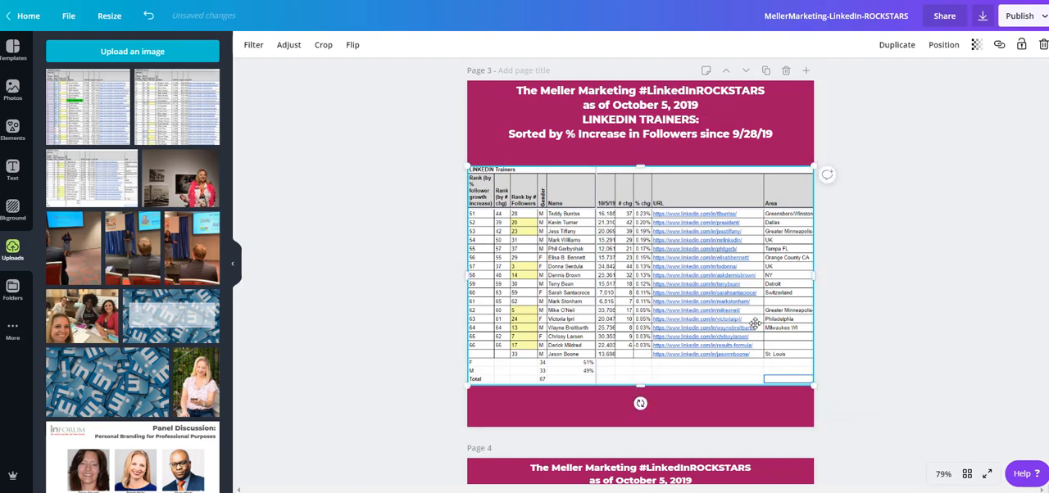
drag(755, 323, 755, 321)
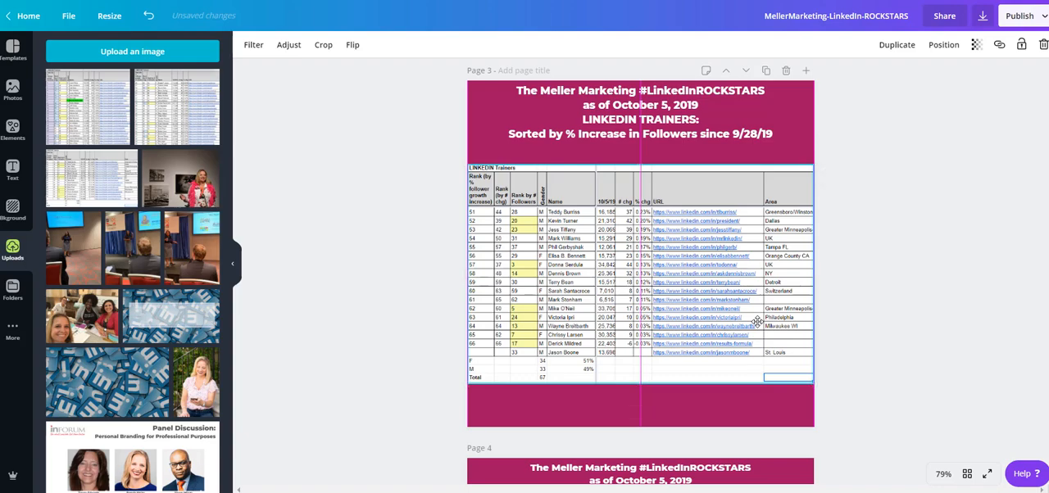
click(923, 305)
scroll(904, 188, down, 7)
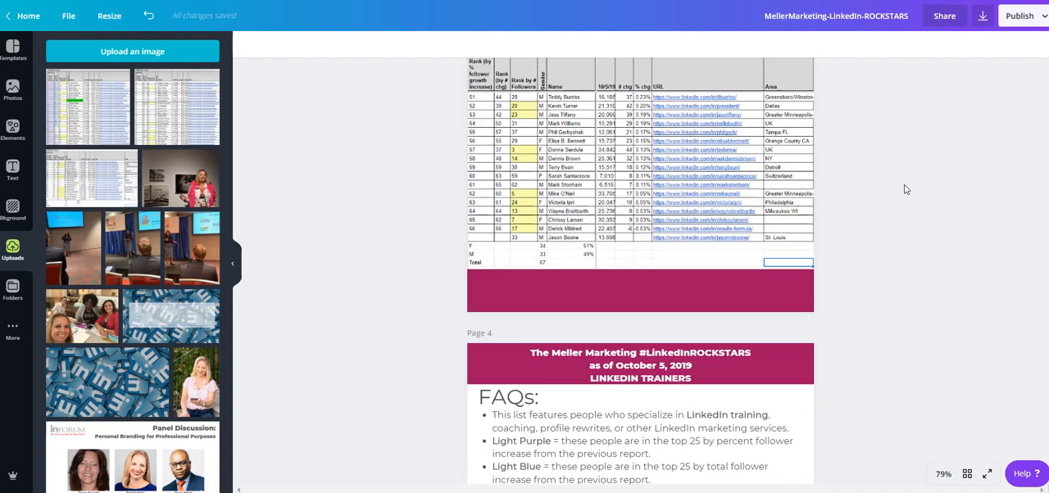
scroll(905, 189, down, 10)
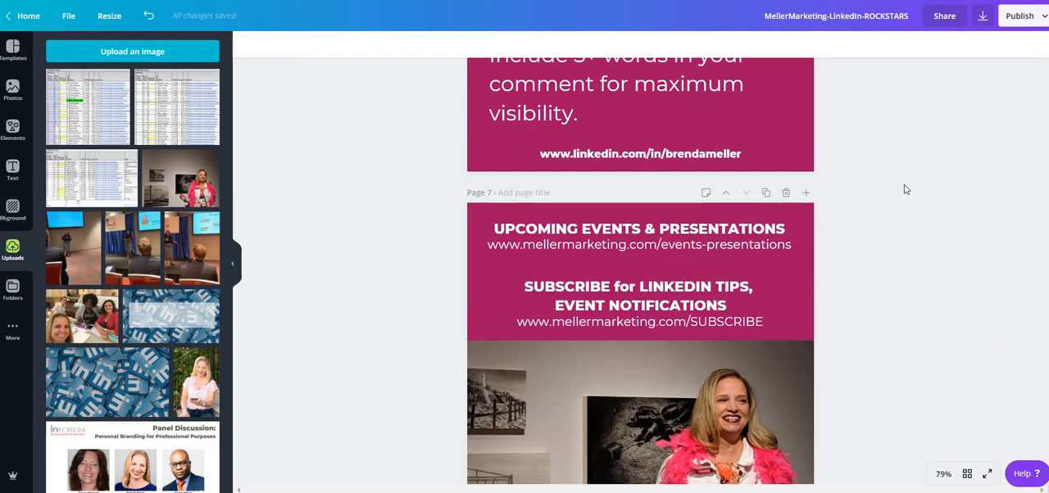
Step: Download all 7 pages of the LinkedIn ROCKSTARS design as a PDF Print file
scroll(905, 189, up, 6)
scroll(905, 189, up, 5)
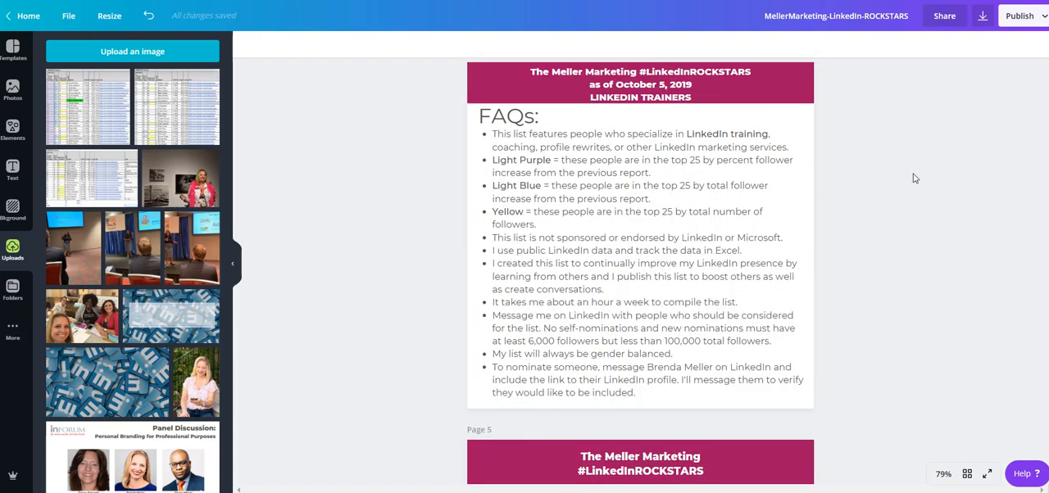
scroll(916, 179, up, 1)
click(983, 16)
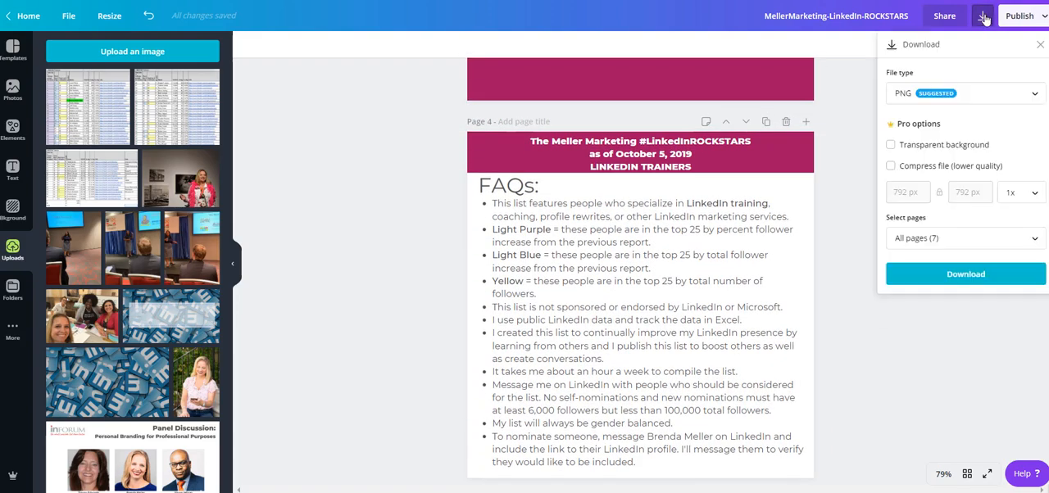
click(953, 102)
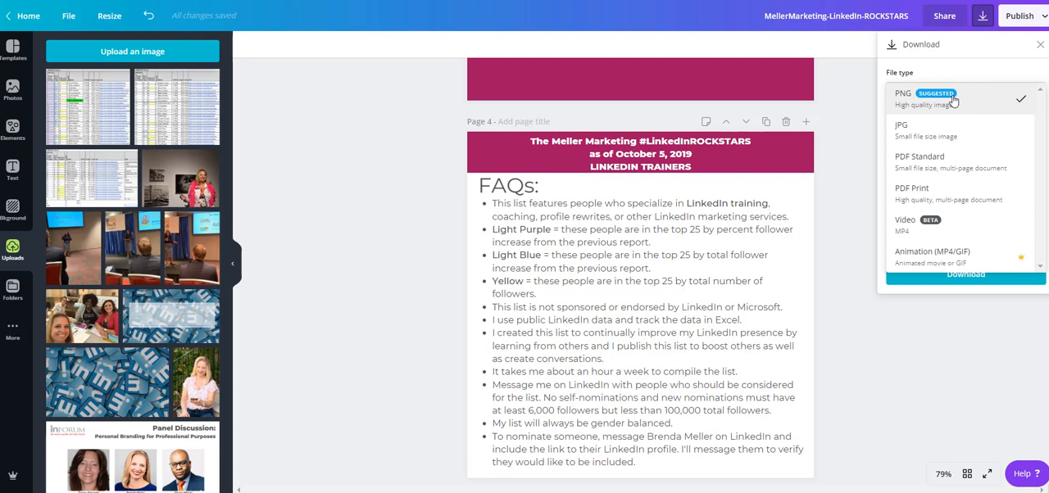
click(956, 191)
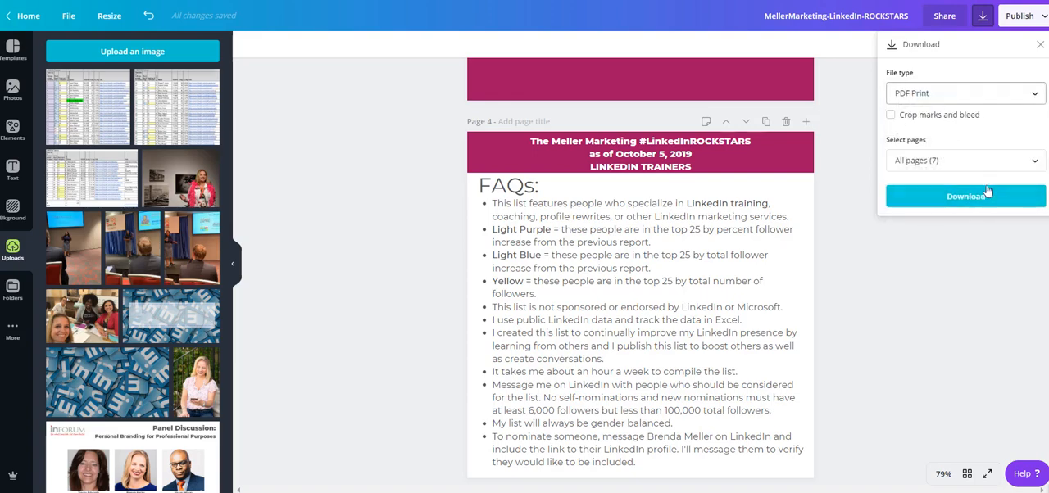
click(980, 203)
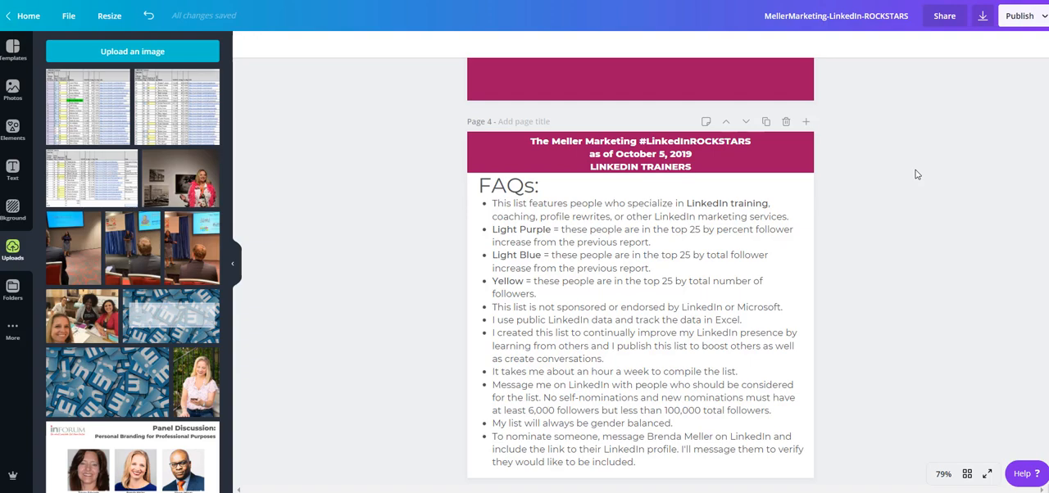
scroll(942, 164, down, 15)
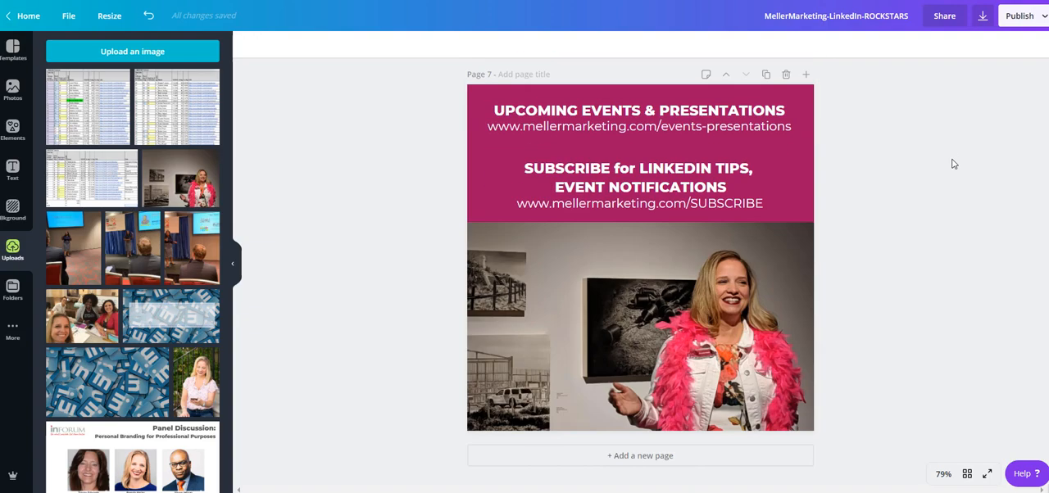